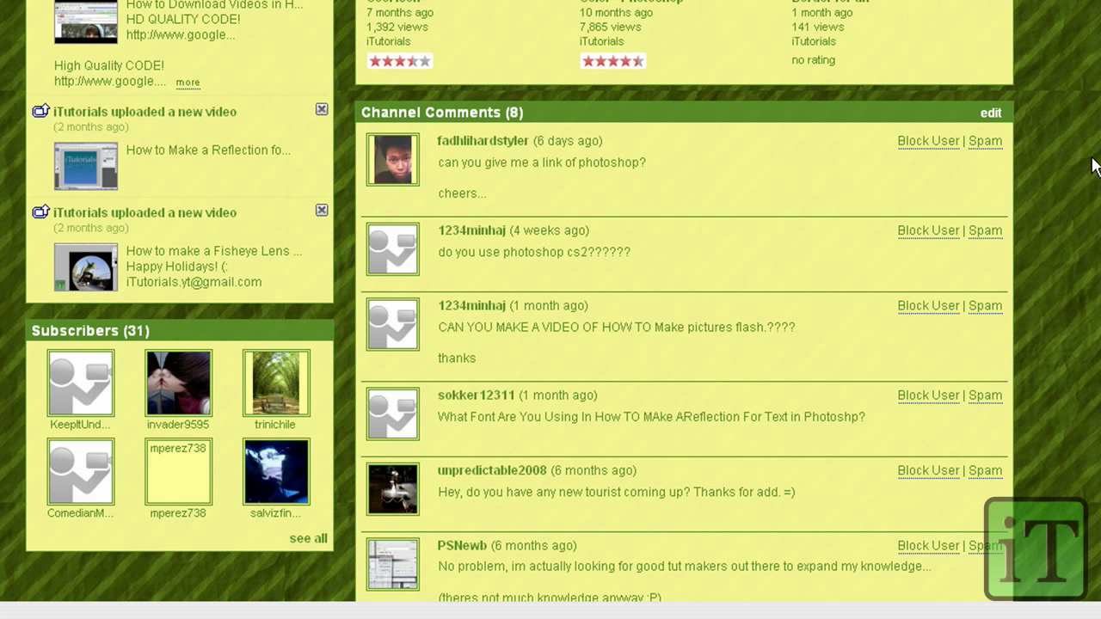
Step: Scroll through the page and select text in a comment header
scroll(550, 310, "up", 3)
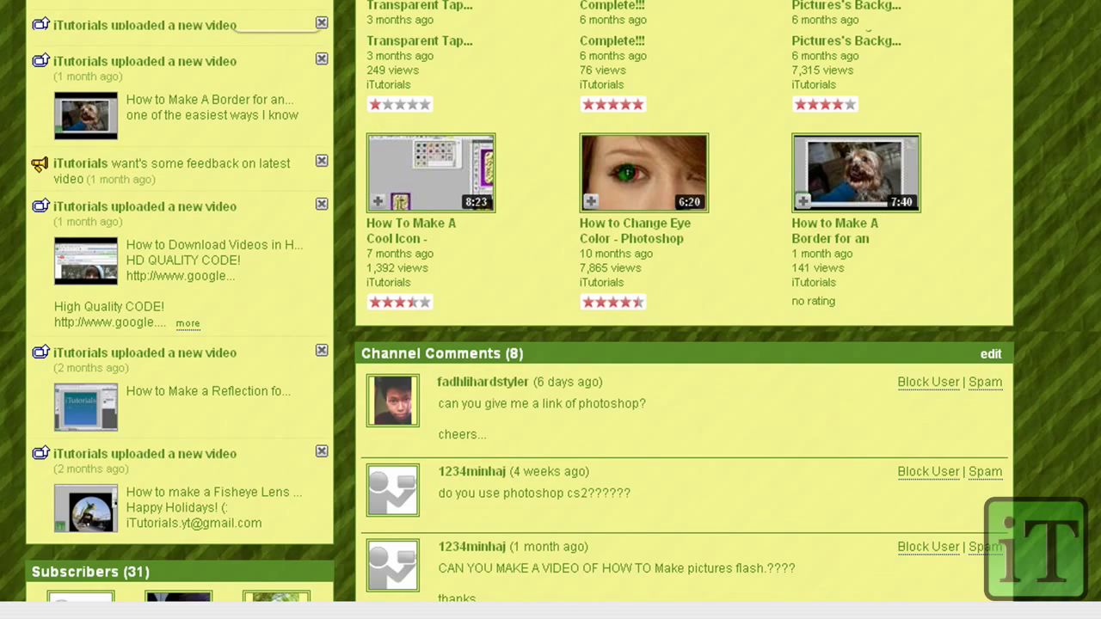
scroll(551, 301, "down", 1)
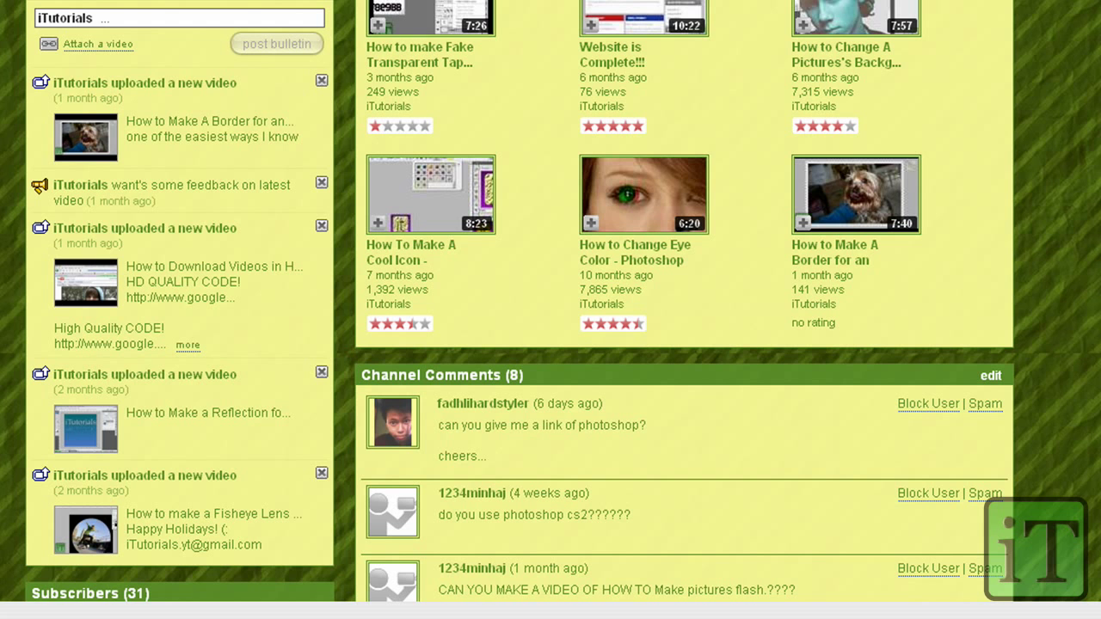
scroll(551, 309, "down", 3)
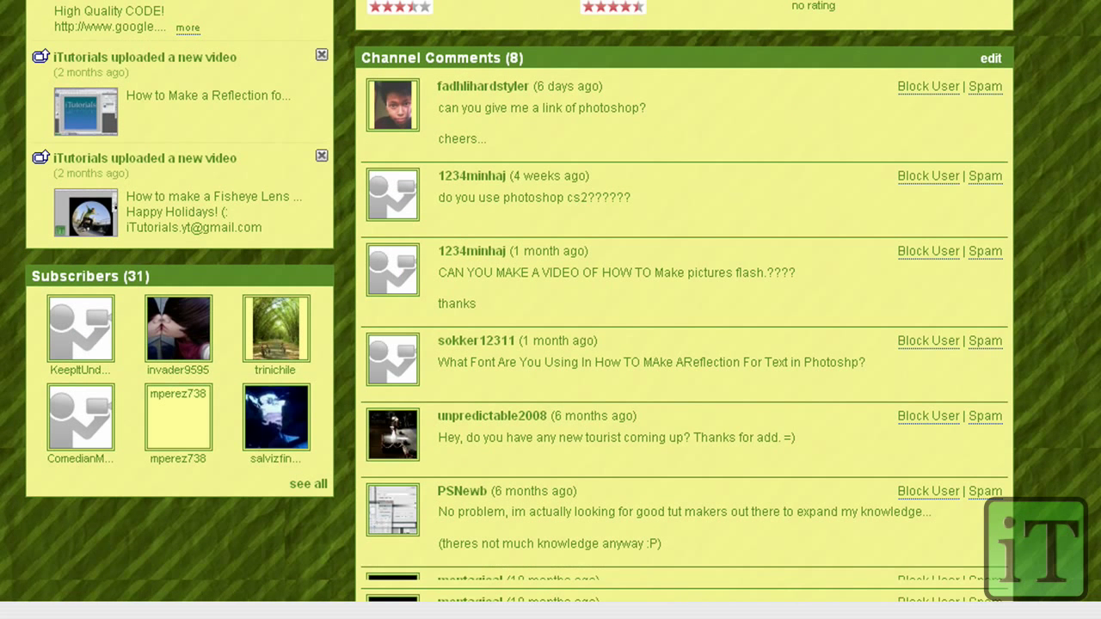
scroll(394, 246, "down", 1)
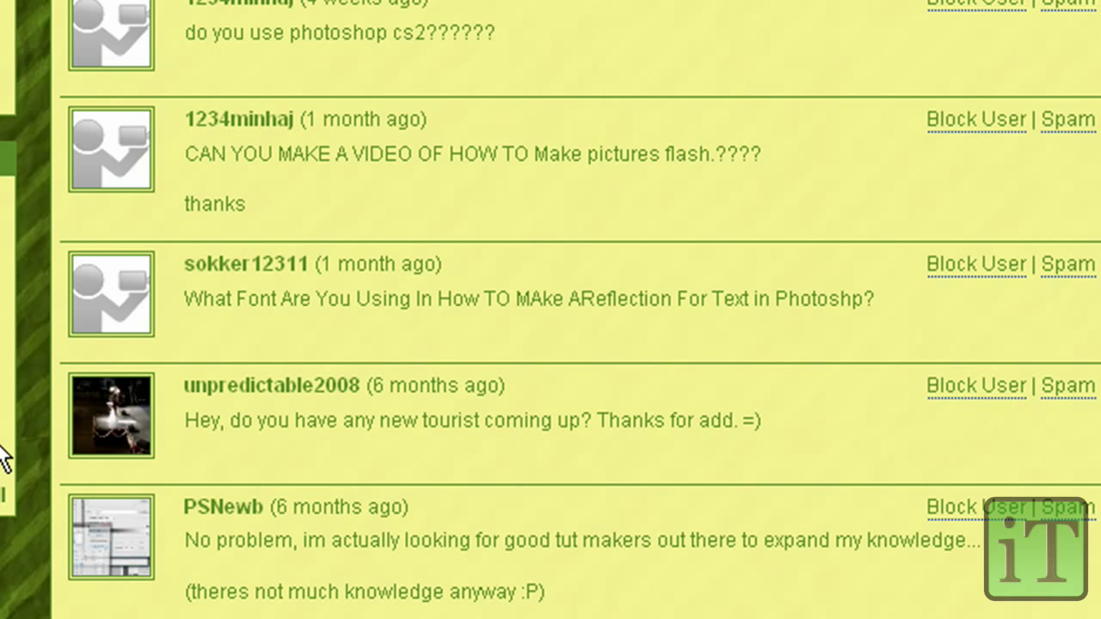
scroll(3, 456, "up", 5)
scroll(3, 456, "down", 8)
scroll(3, 456, "up", 10)
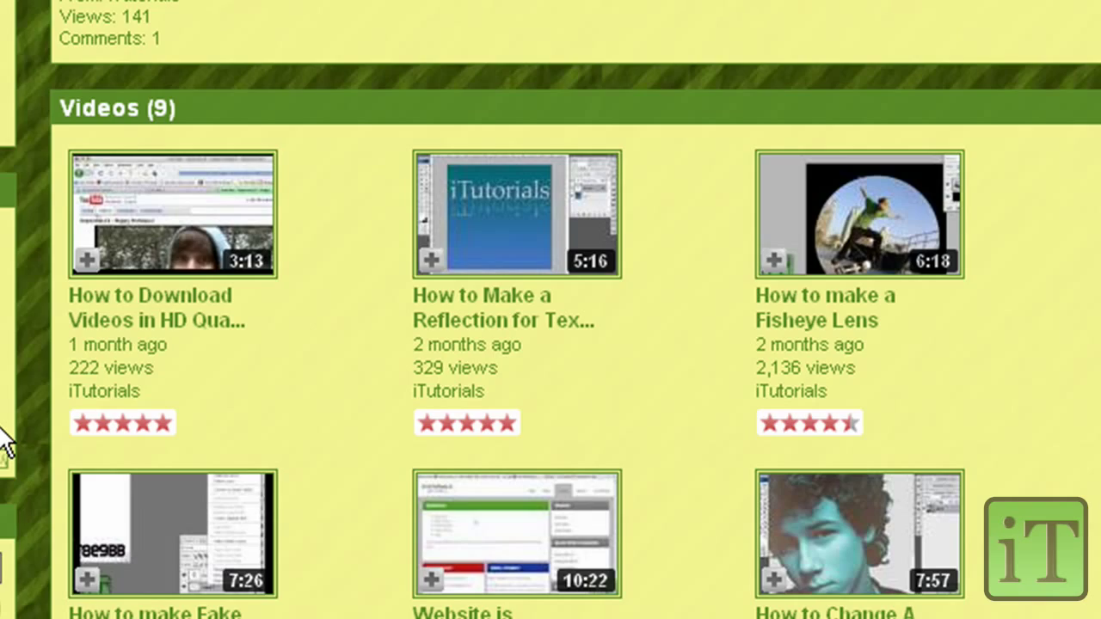
scroll(20, 356, "up", 6)
scroll(15, 352, "down", 12)
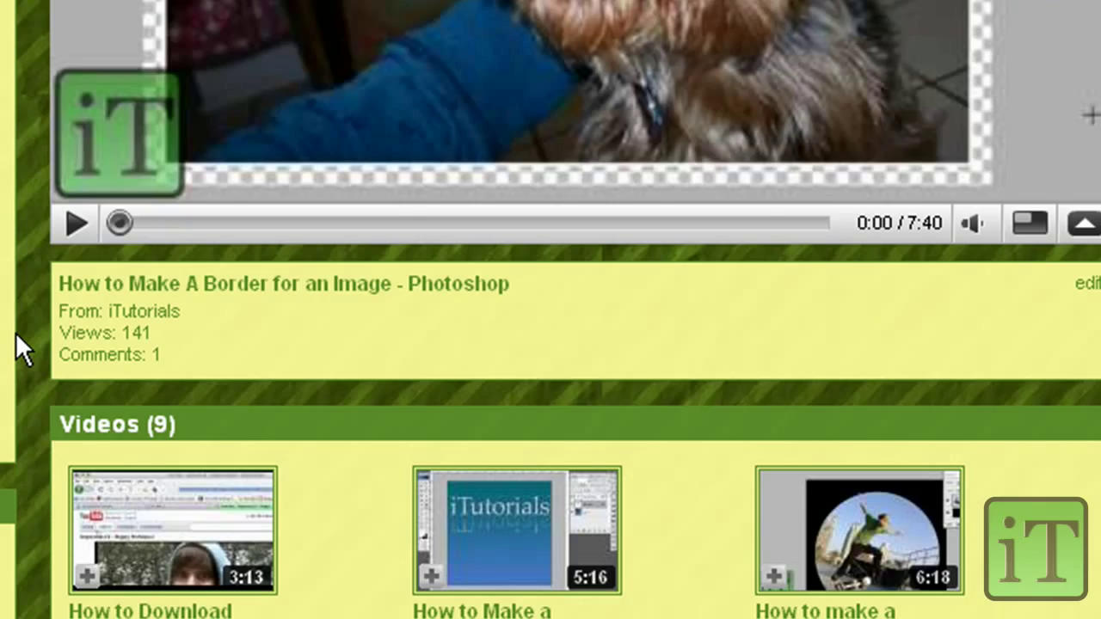
scroll(16, 333, "down", 5)
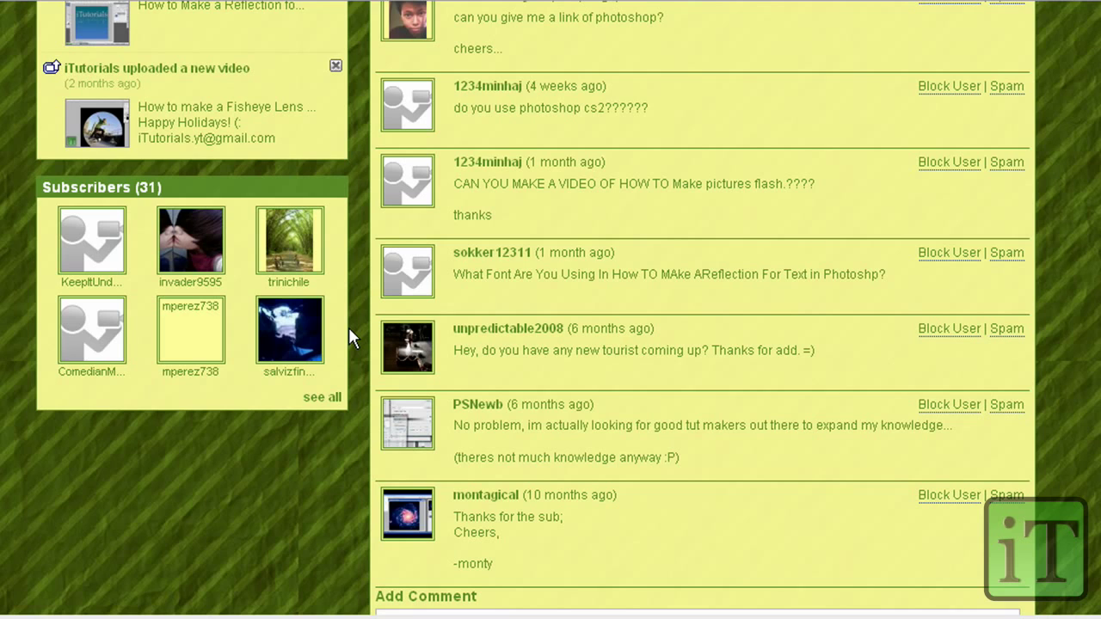
scroll(348, 327, "up", 3)
scroll(349, 327, "down", 3)
double_click(570, 251)
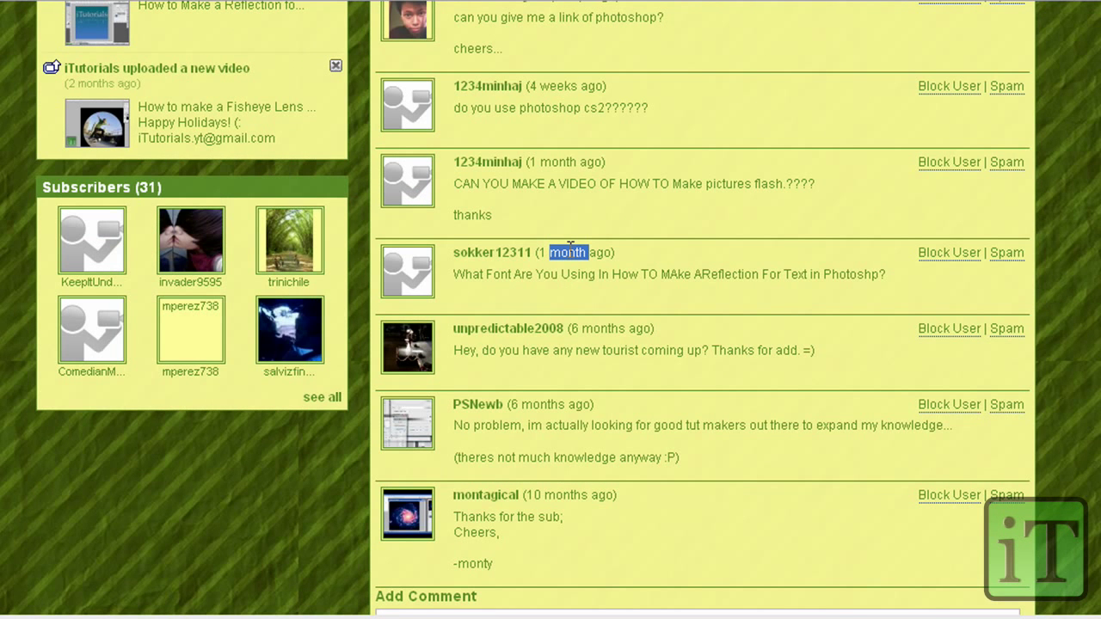
triple_click(575, 163)
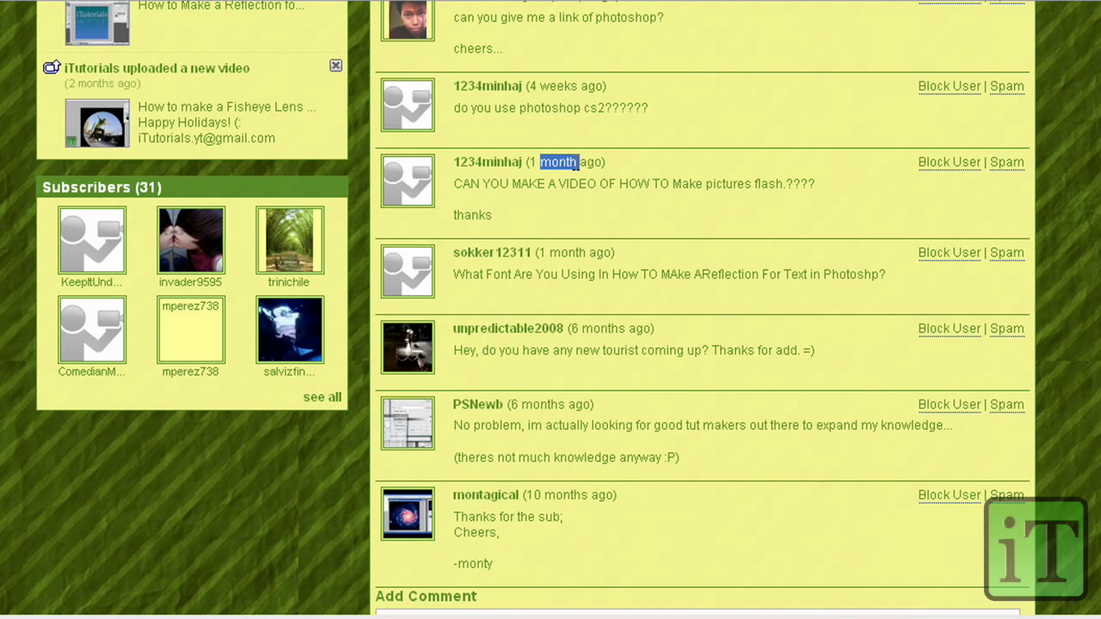
left_click(577, 165)
Step: Apply a first crop to the wide dog photo
scroll(573, 222, "up", 2)
scroll(570, 223, "down", 3)
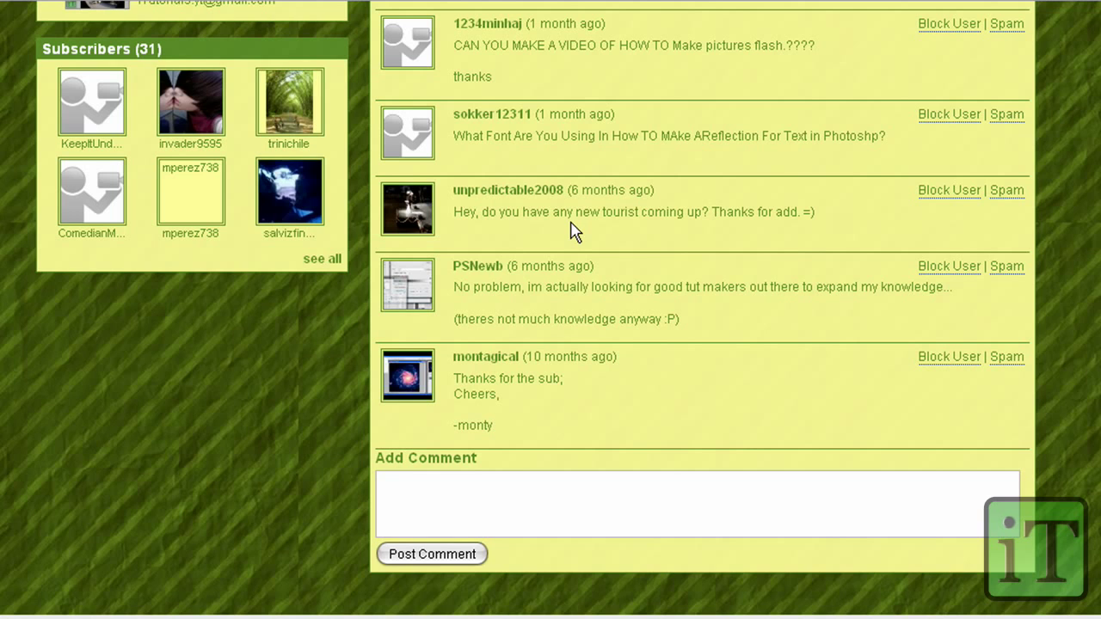
key("shift+F10")
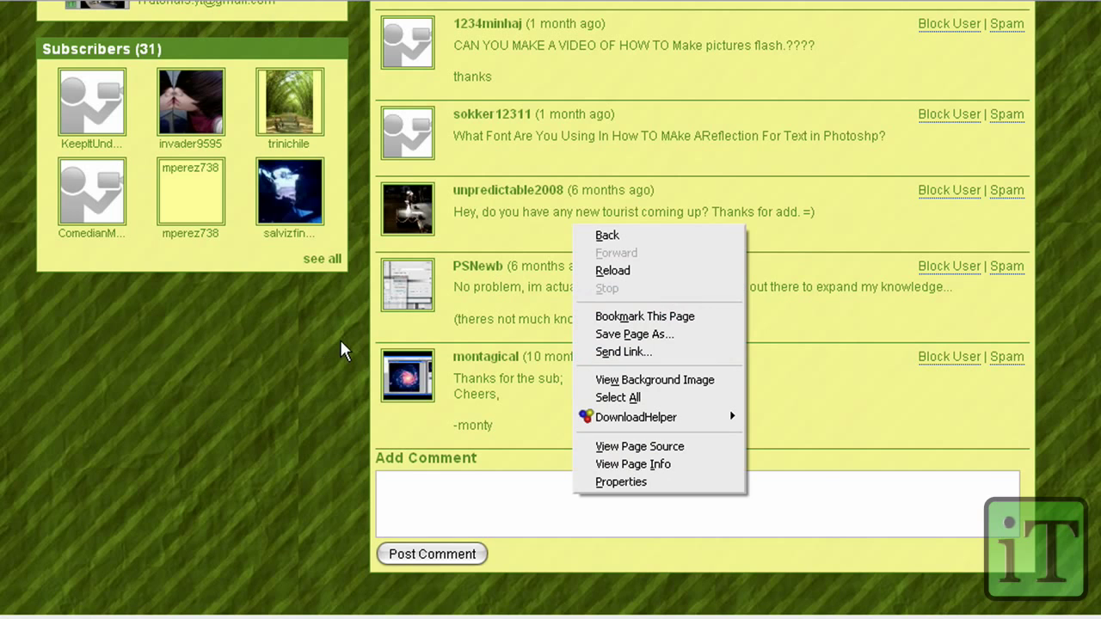
left_click(327, 353)
scroll(326, 353, "up", 10)
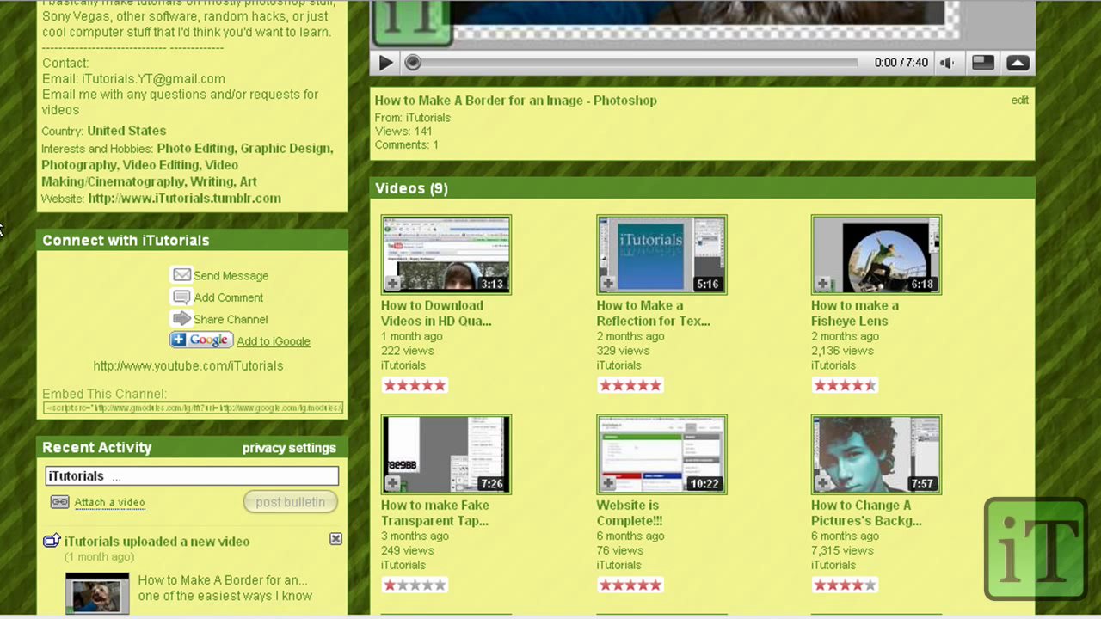
scroll(1022, 430, "up", 5)
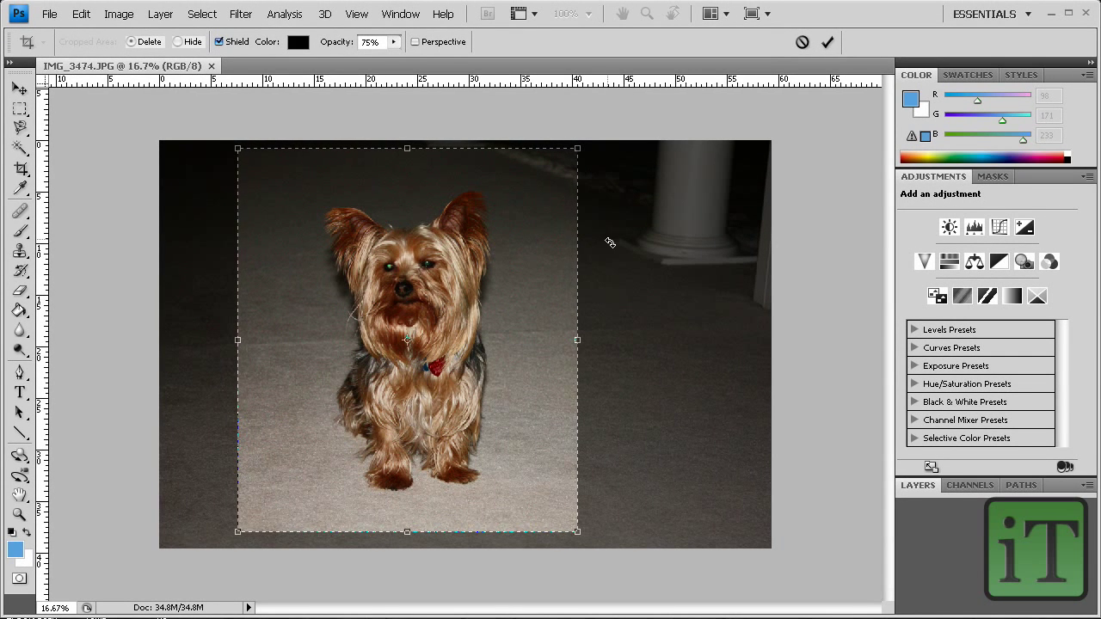
left_click(831, 39)
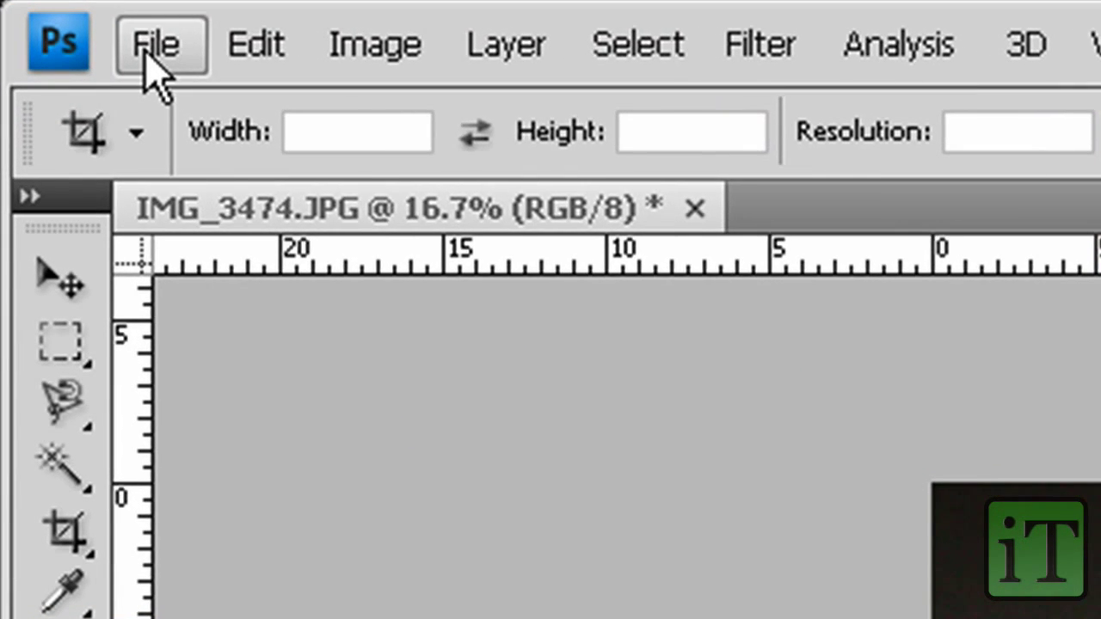
Step: Crop IMG_3474.JPG tightly around the Yorkshire terrier, reducing the document to 12.0M
key("alt+f")
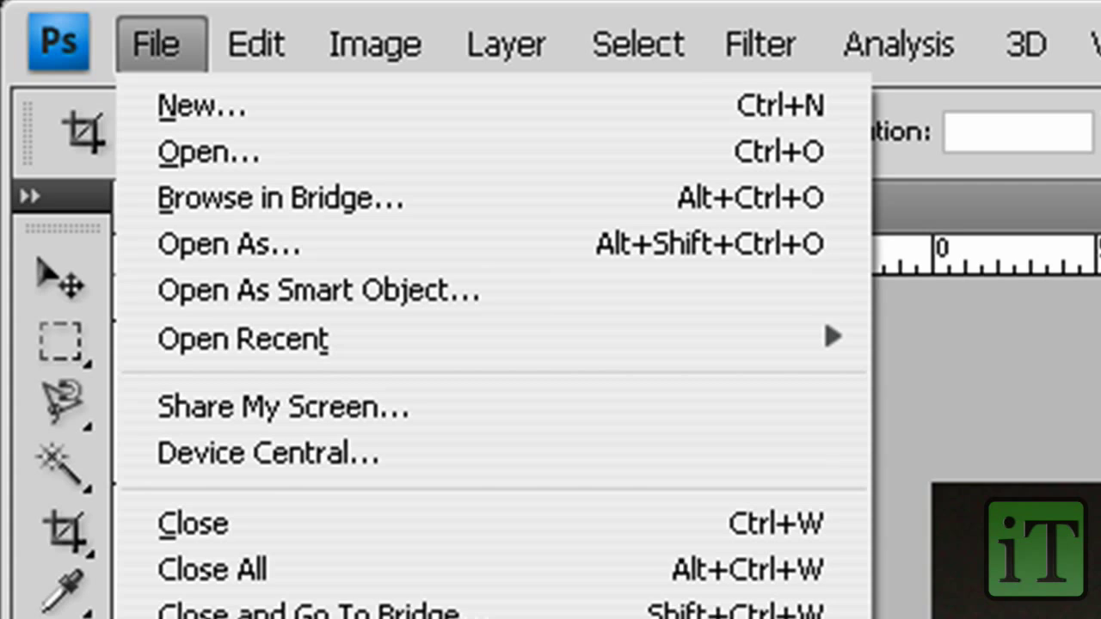
key("Escape")
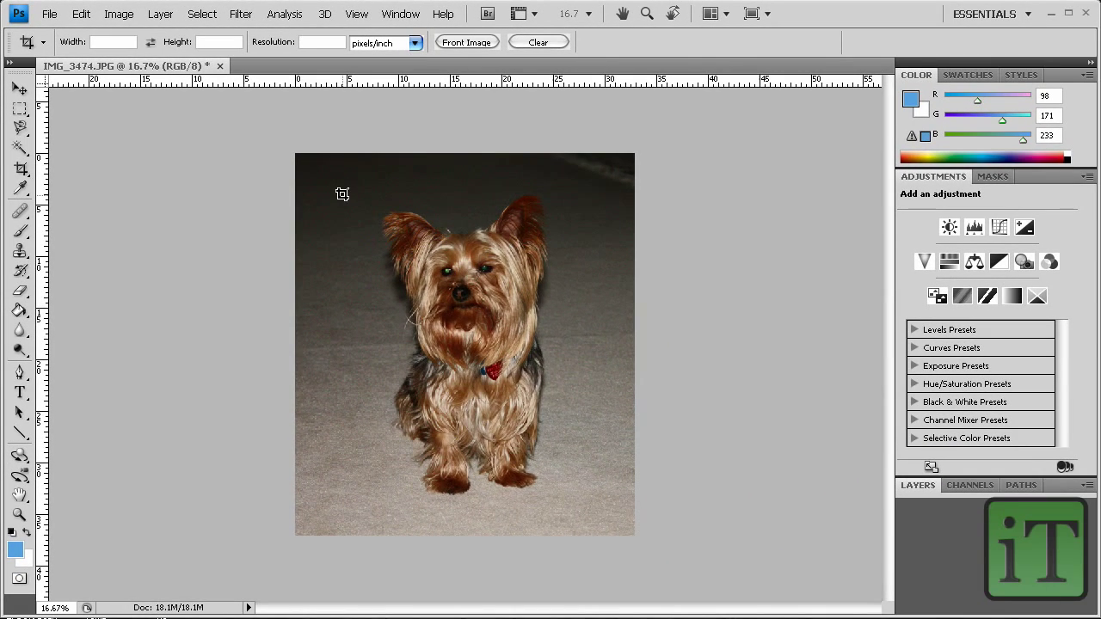
left_click_drag(343, 186, 600, 522)
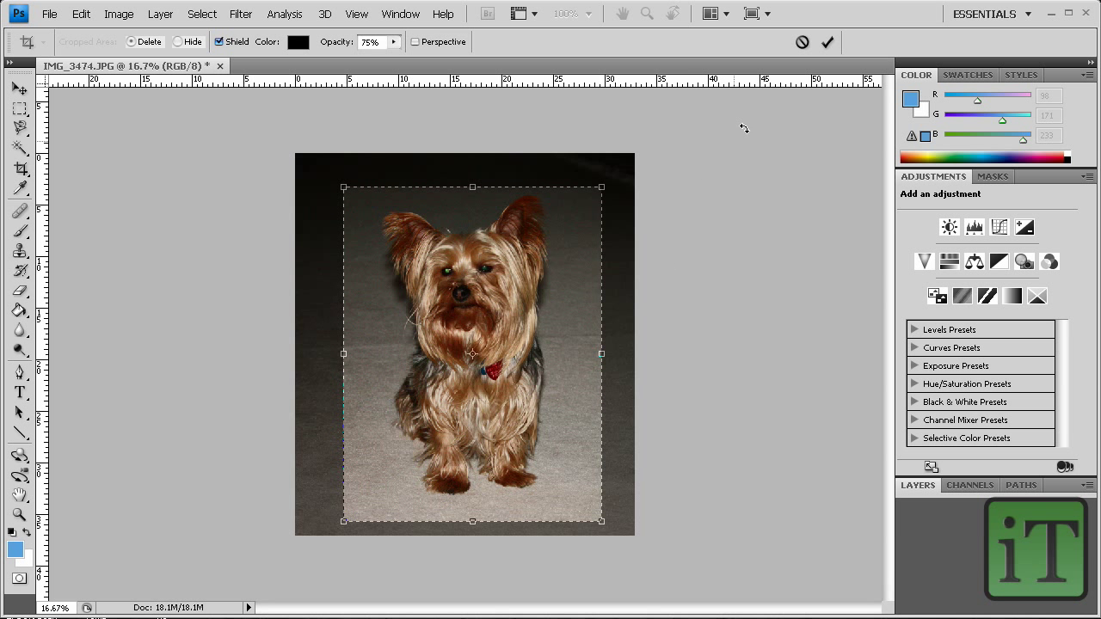
left_click(826, 41)
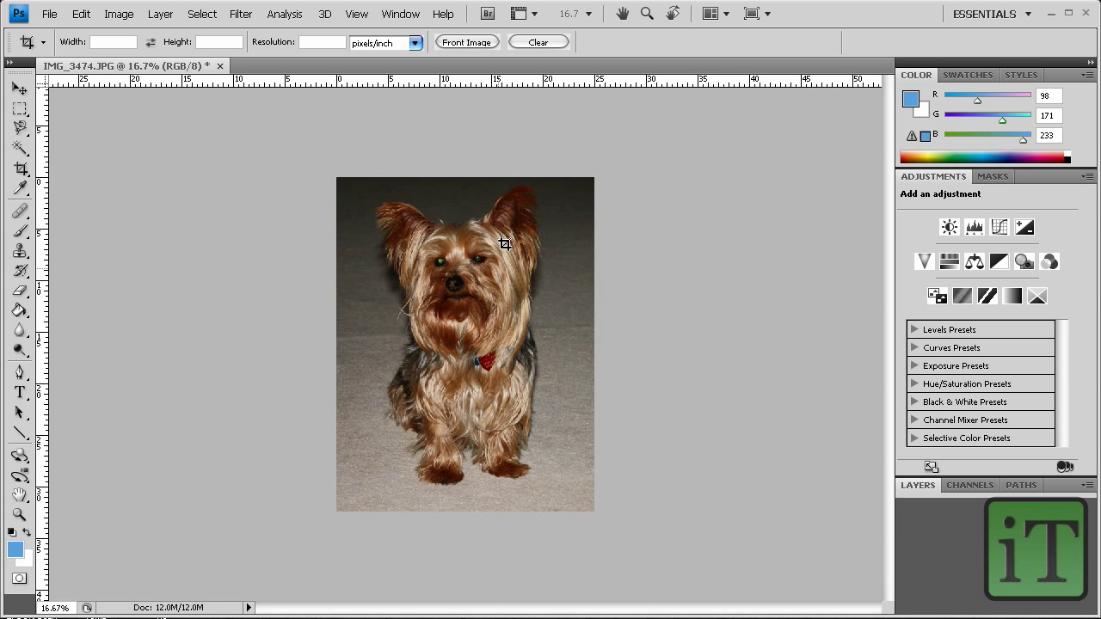
Step: From the Layers panel, convert the Background of IMG_3474.JPG into Layer 0
left_click(917, 486)
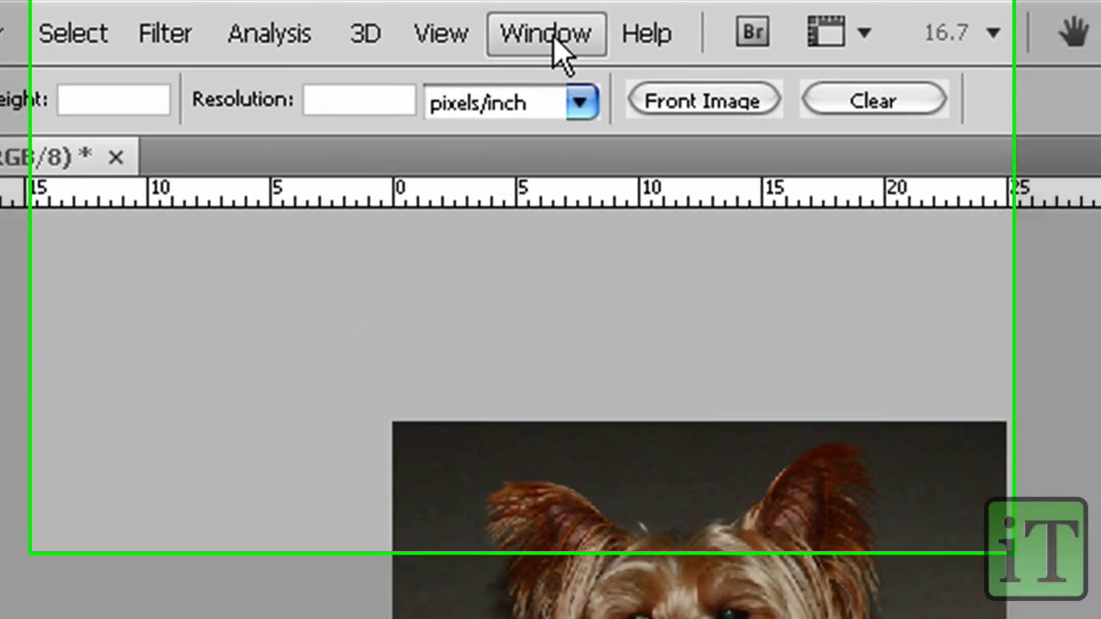
left_click(401, 14)
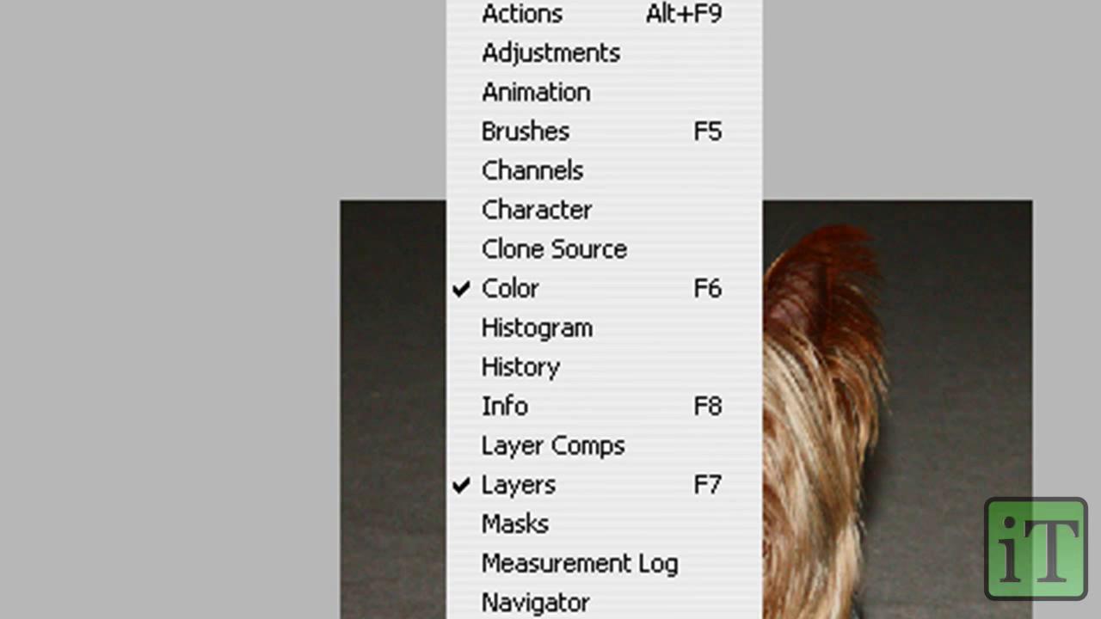
key("Escape")
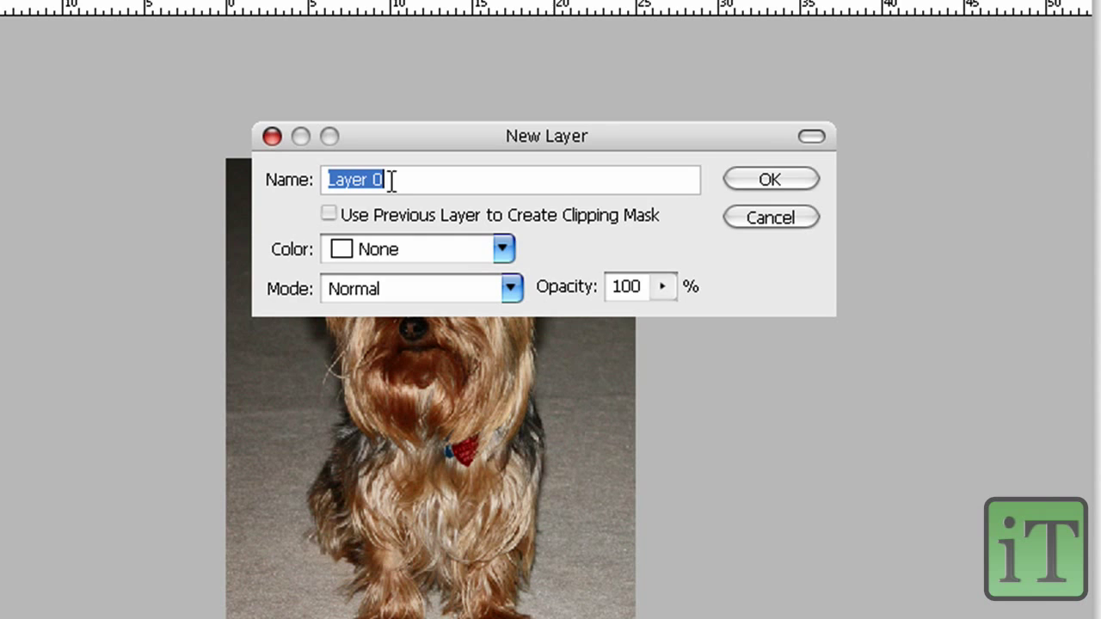
left_click(766, 178)
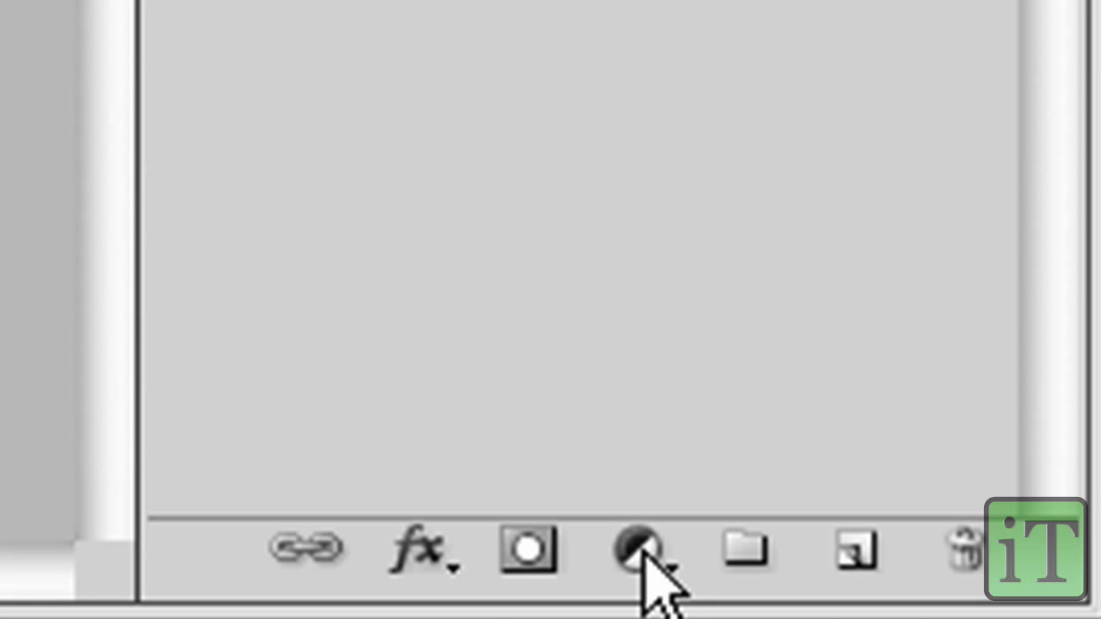
Step: Add a Color Balance adjustment layer and select Color Balance 1 to edit it
left_click(643, 550)
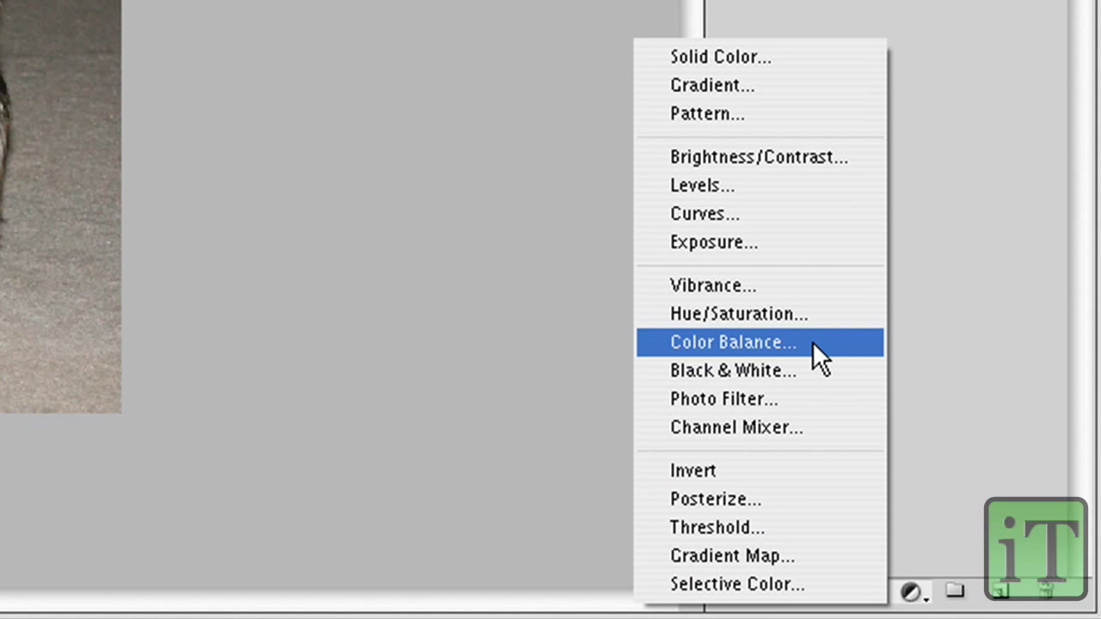
left_click(812, 341)
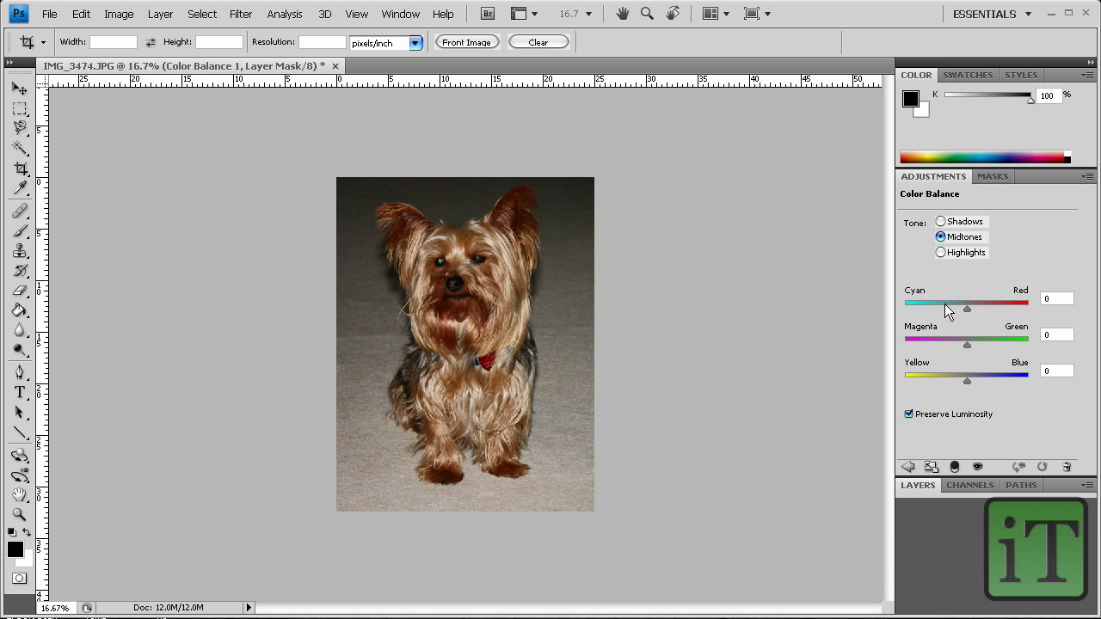
left_click(917, 486)
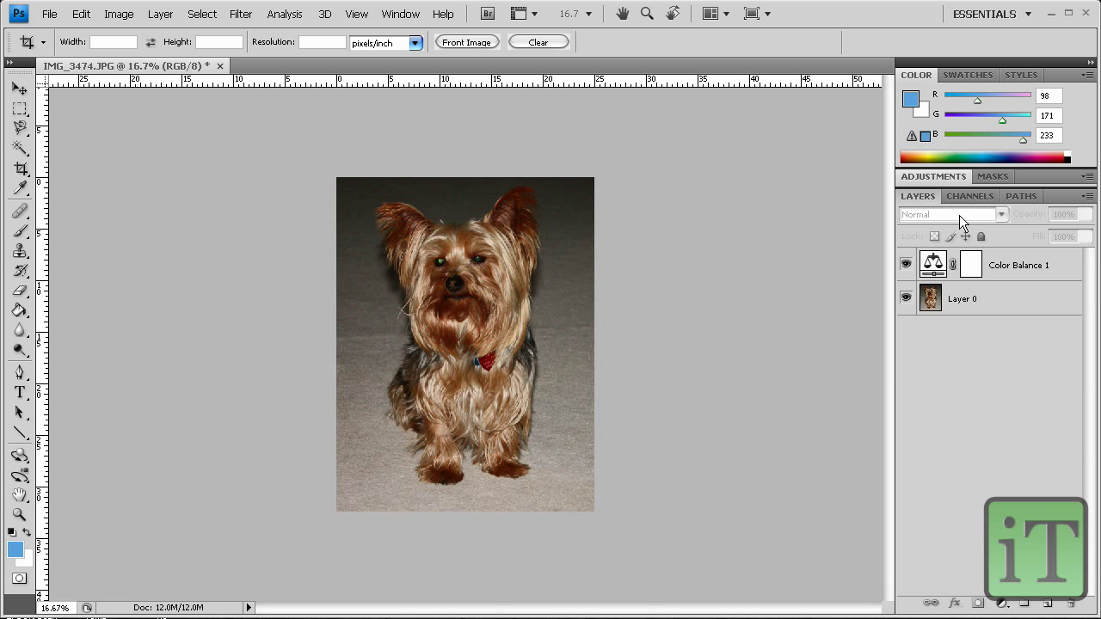
left_click(945, 176)
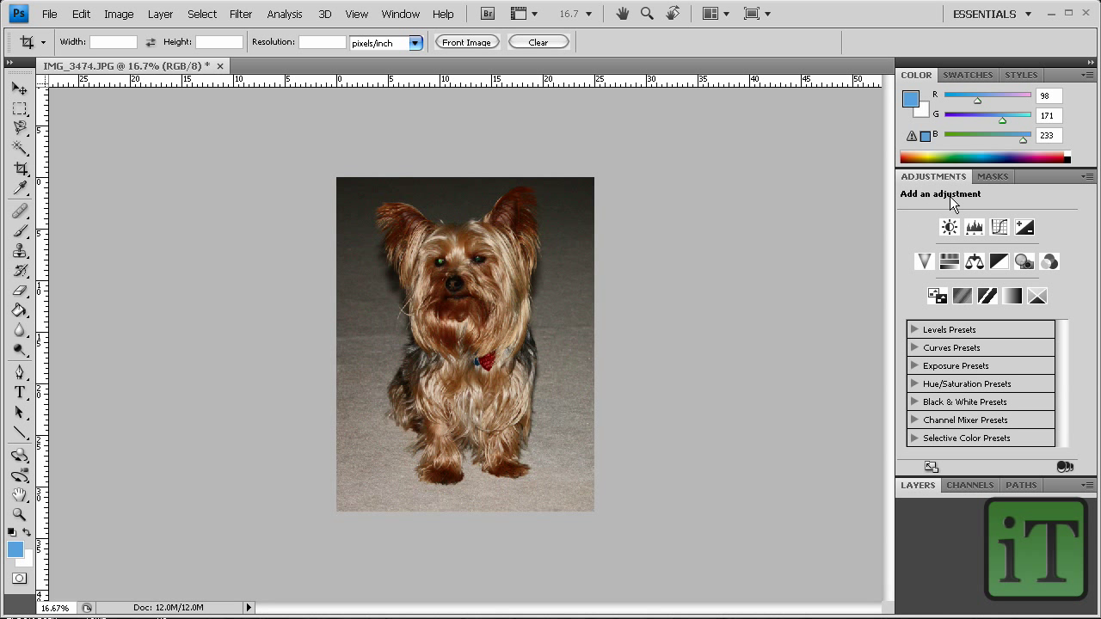
left_click(920, 493)
left_click(998, 269)
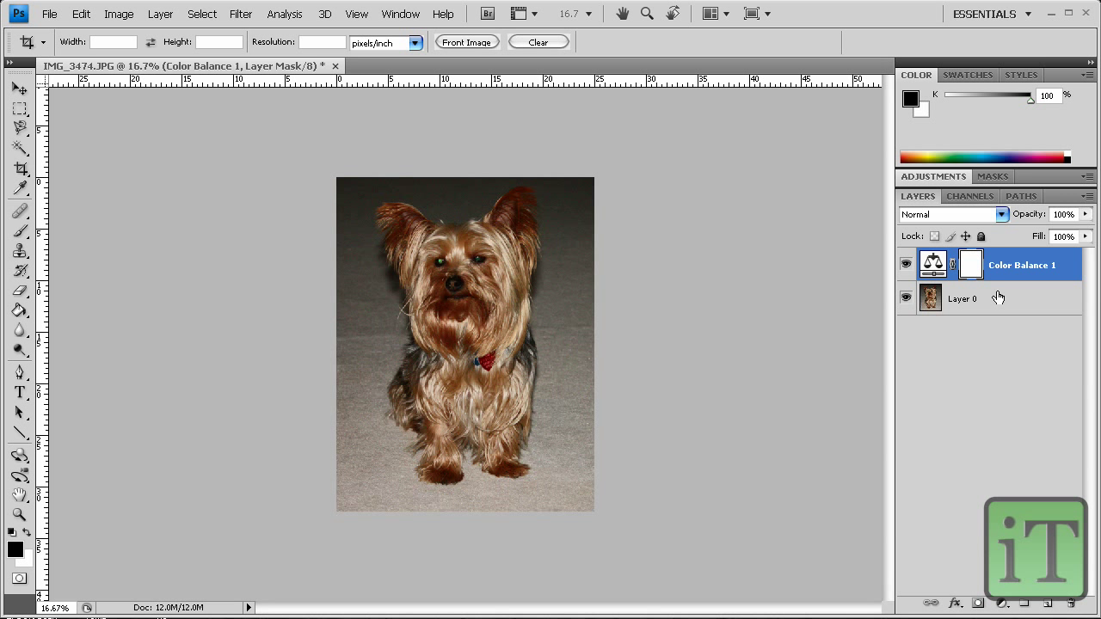
left_click(928, 185)
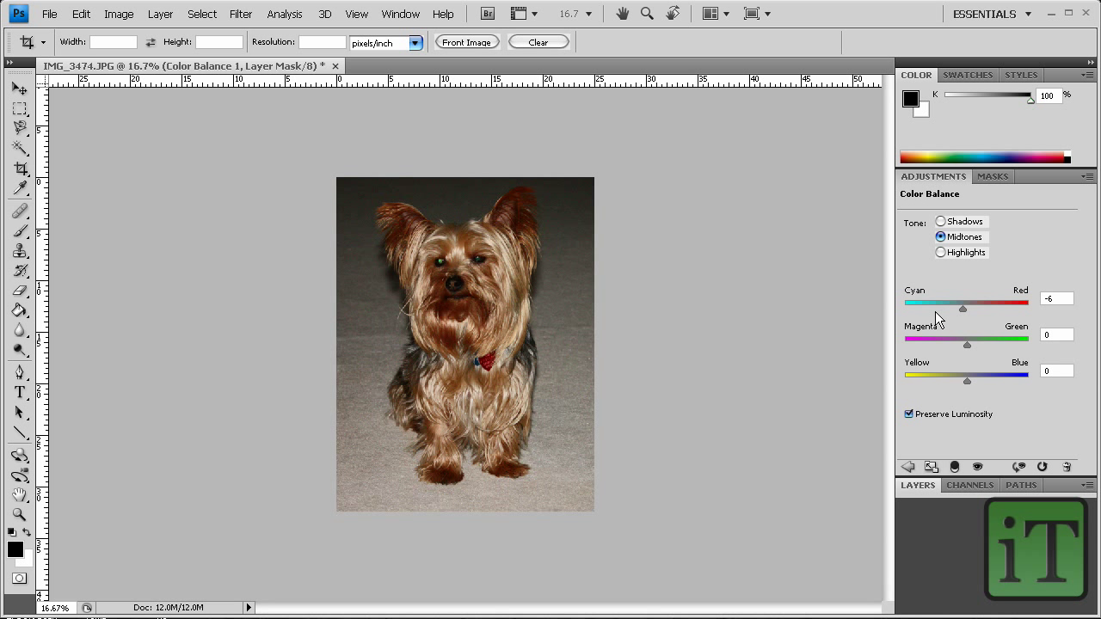
Step: Set Color Balance 1 midtones to Cyan −100 and Blue +86
left_click_drag(963, 308, 906, 311)
left_click_drag(961, 378, 974, 381)
left_click(1023, 377)
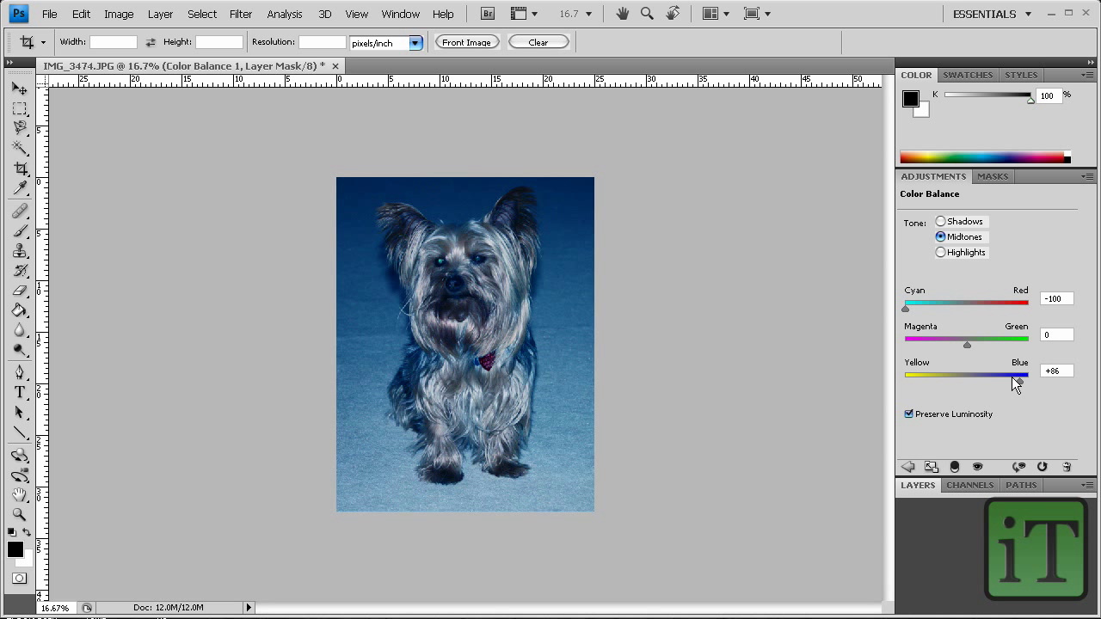
left_click(920, 487)
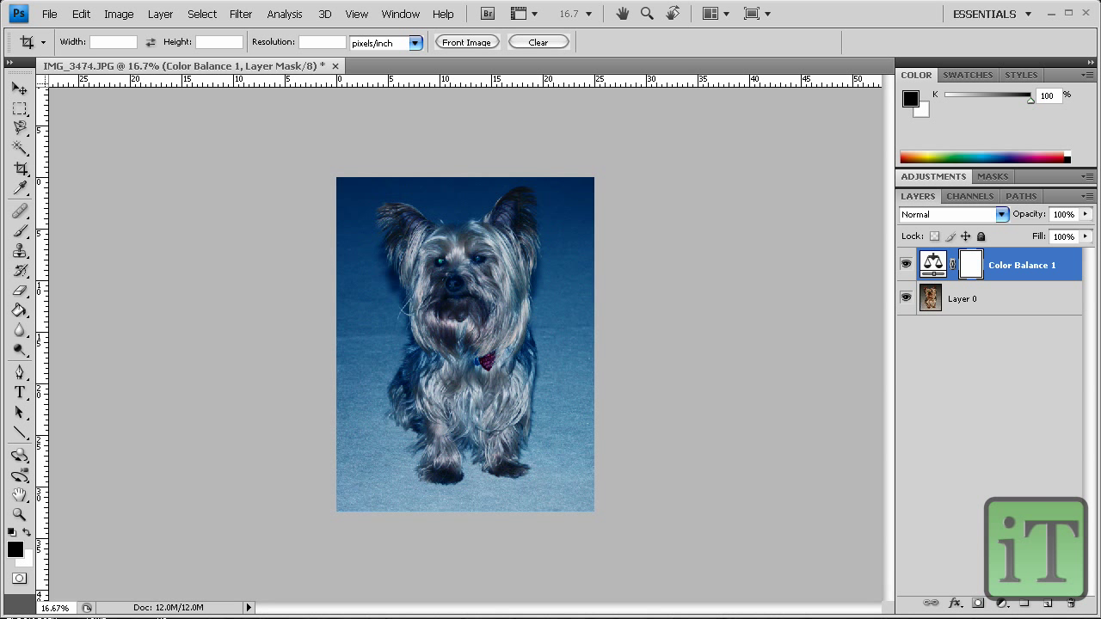
Step: Add Color Balance 2 with midtones at Red +100 and Magenta −100
left_click(1002, 604)
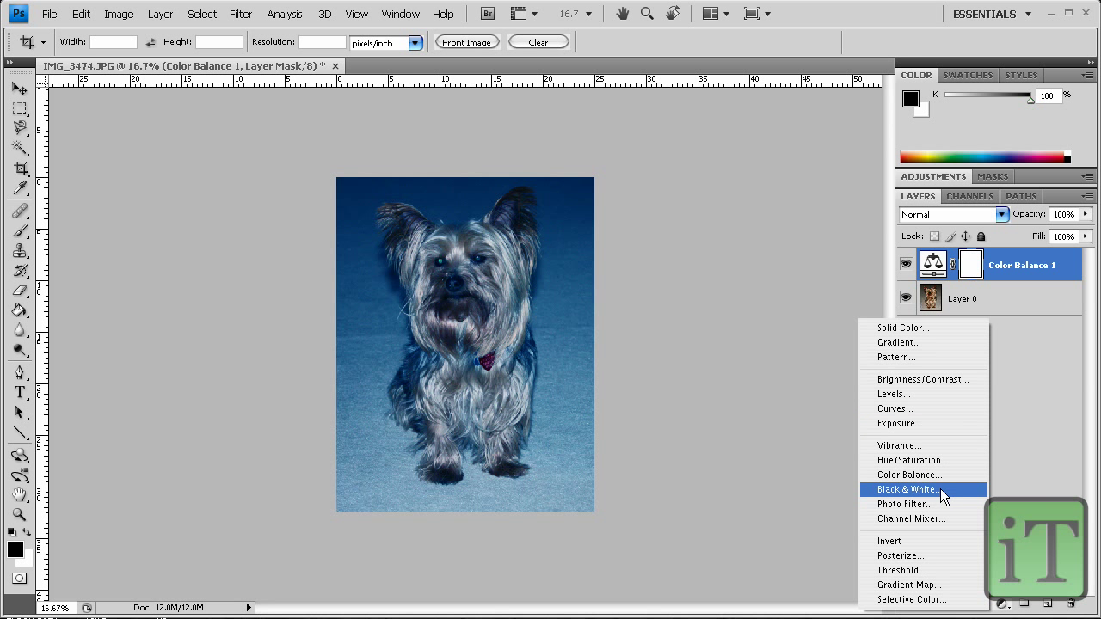
left_click(944, 478)
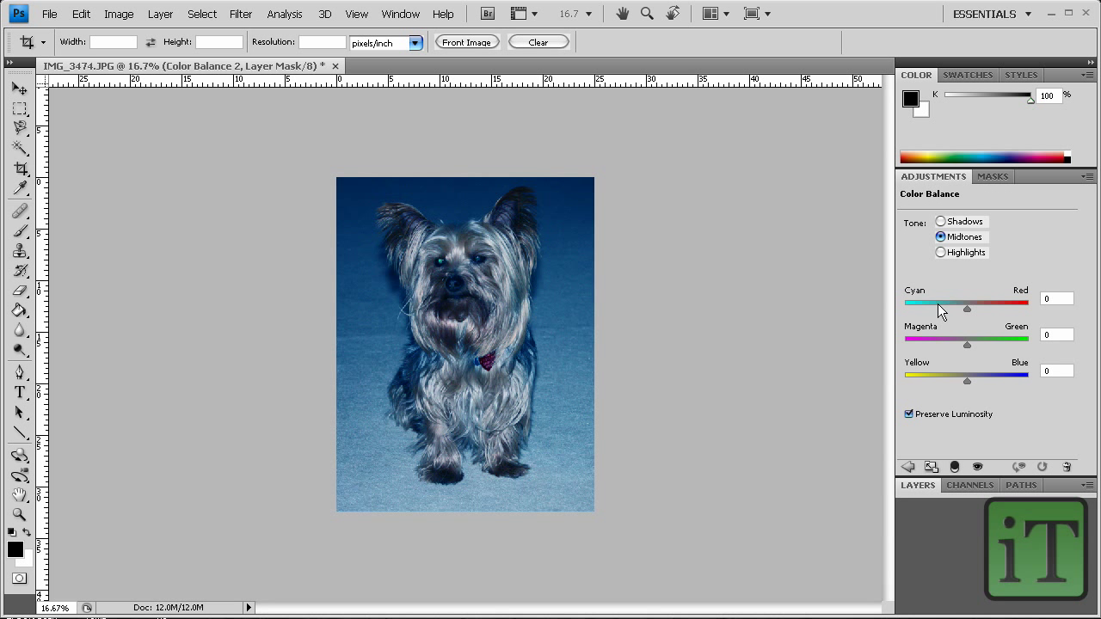
left_click_drag(968, 307, 1032, 308)
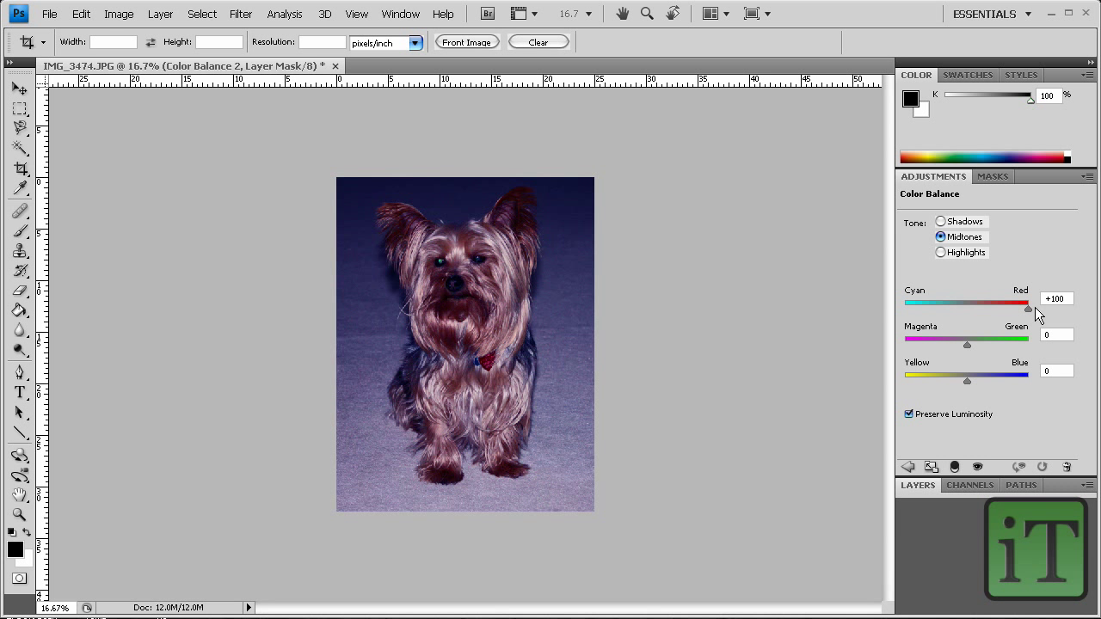
left_click_drag(969, 341, 889, 343)
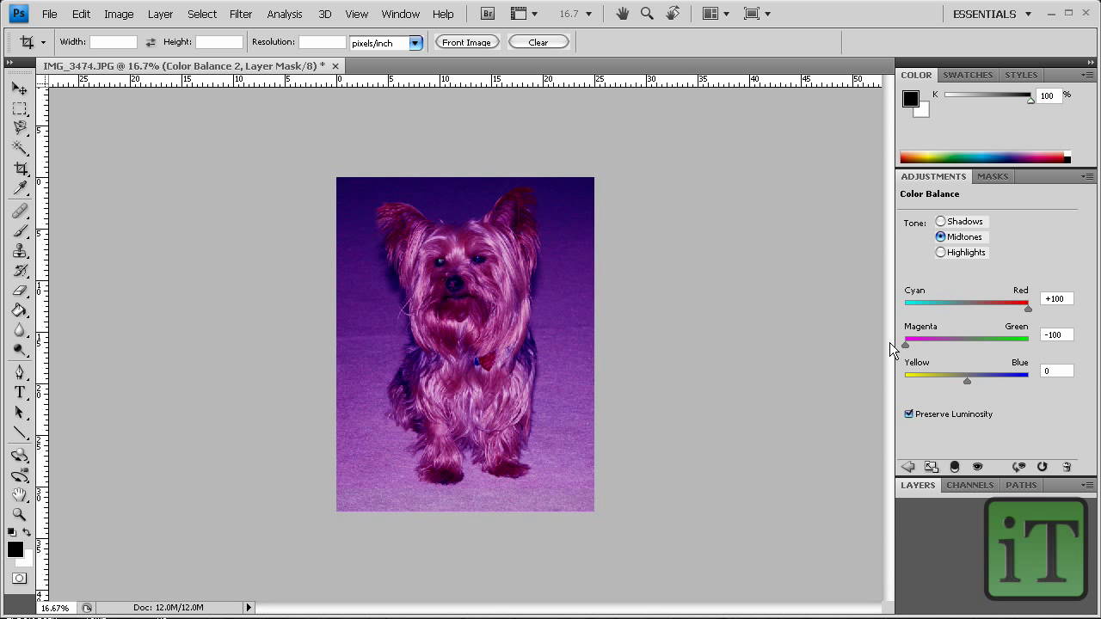
Step: Hide the Color Balance 1 and Color Balance 2 layers
left_click(923, 490)
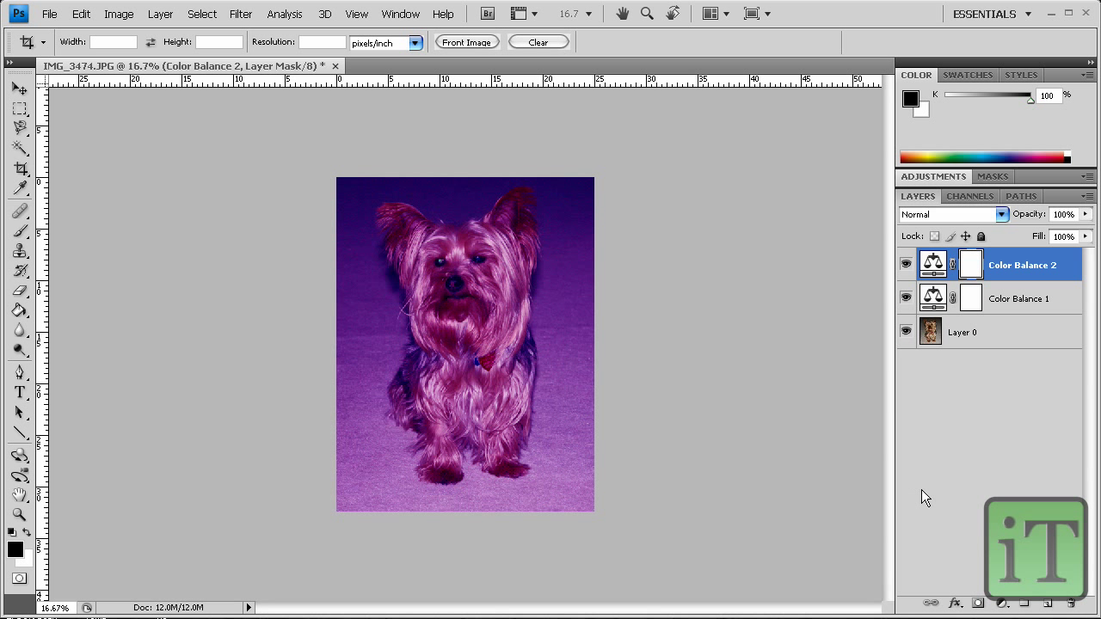
left_click(1005, 311)
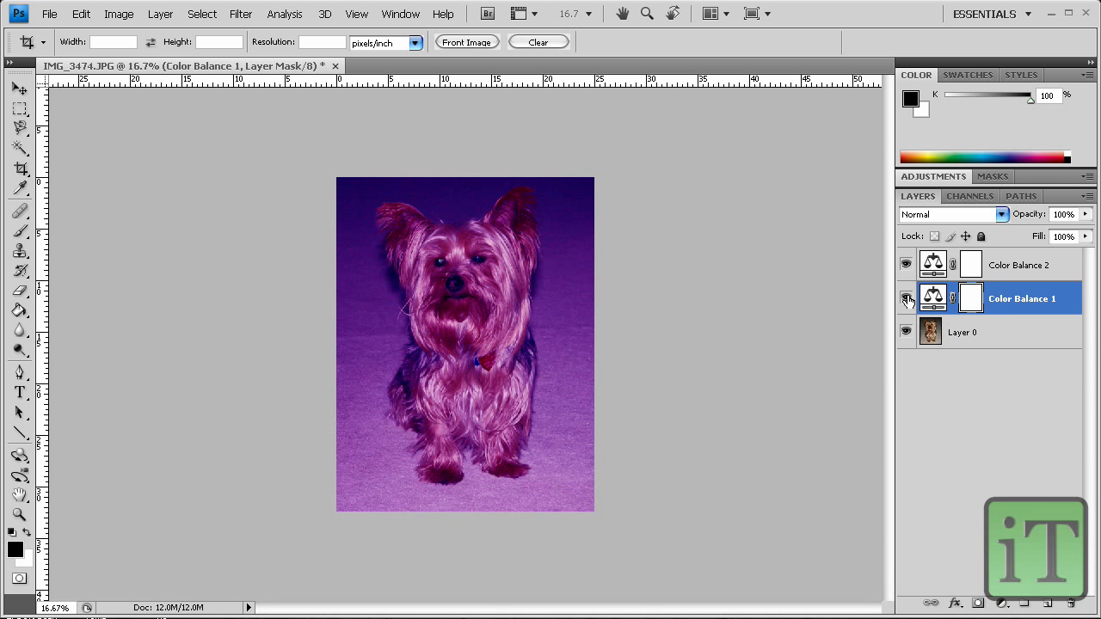
left_click(906, 298)
left_click(1037, 269)
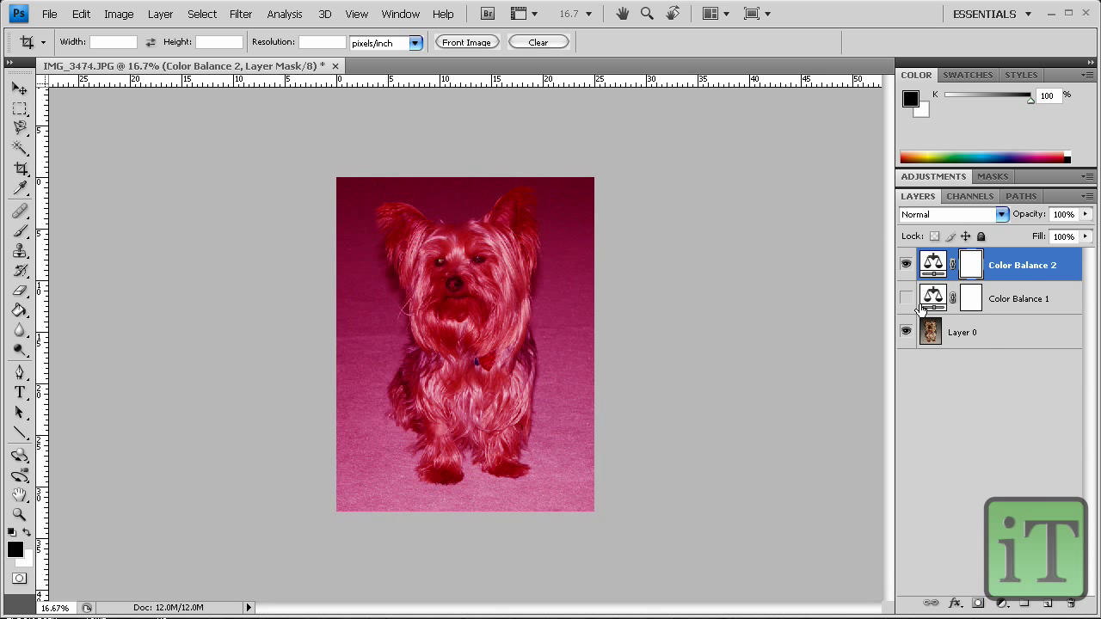
left_click(906, 264)
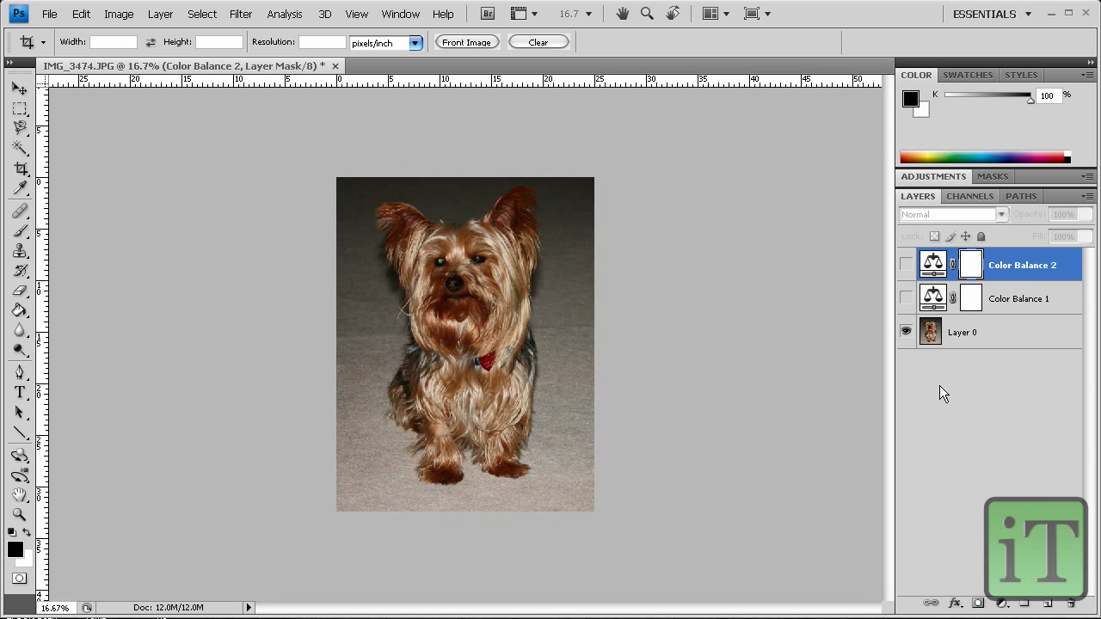
Step: Add Color Balance 3 with midtones at Cyan −17, Green +100, Yellow −23
left_click(1002, 604)
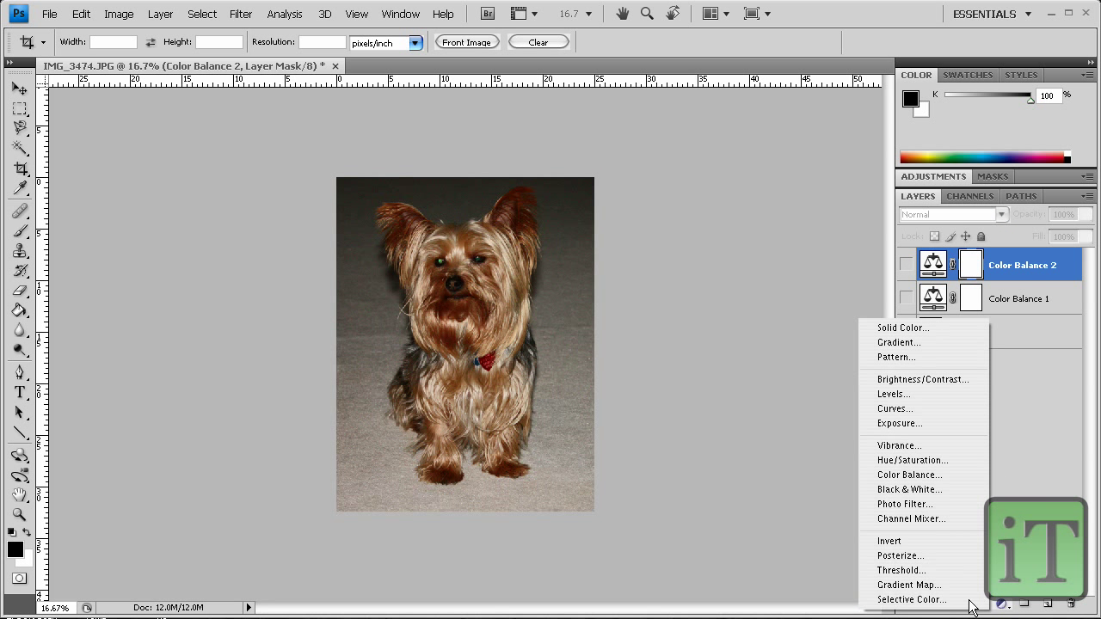
left_click(923, 476)
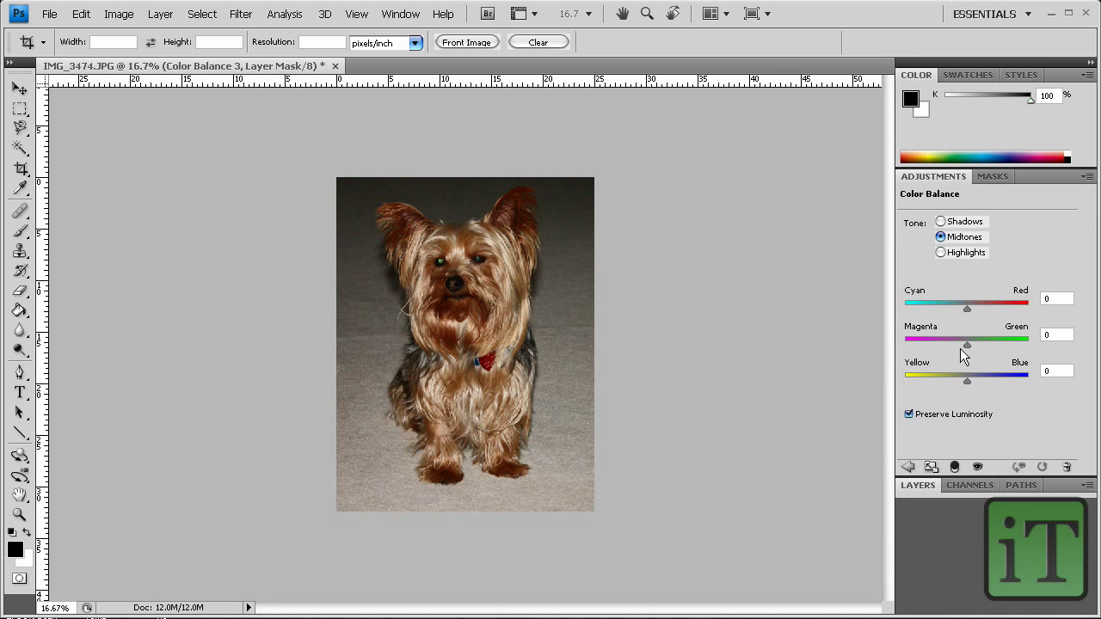
left_click_drag(966, 346, 1030, 343)
mouse_move(967, 307)
left_mouse_down()
mouse_move(888, 305)
mouse_move(950, 308)
left_mouse_up()
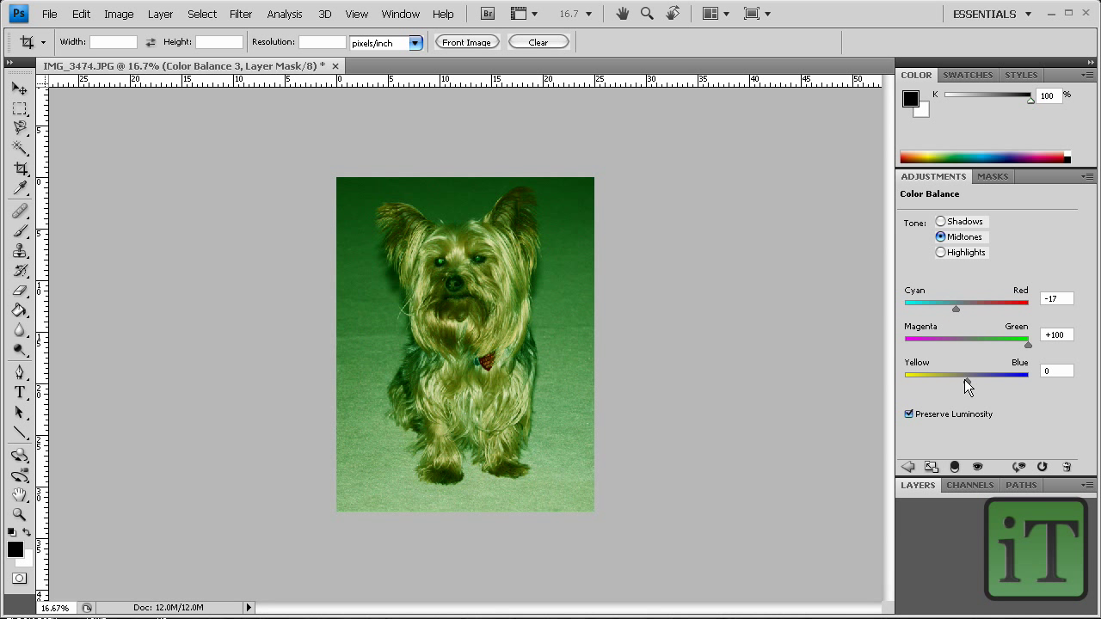
left_click_drag(1007, 380, 952, 388)
left_click(918, 487)
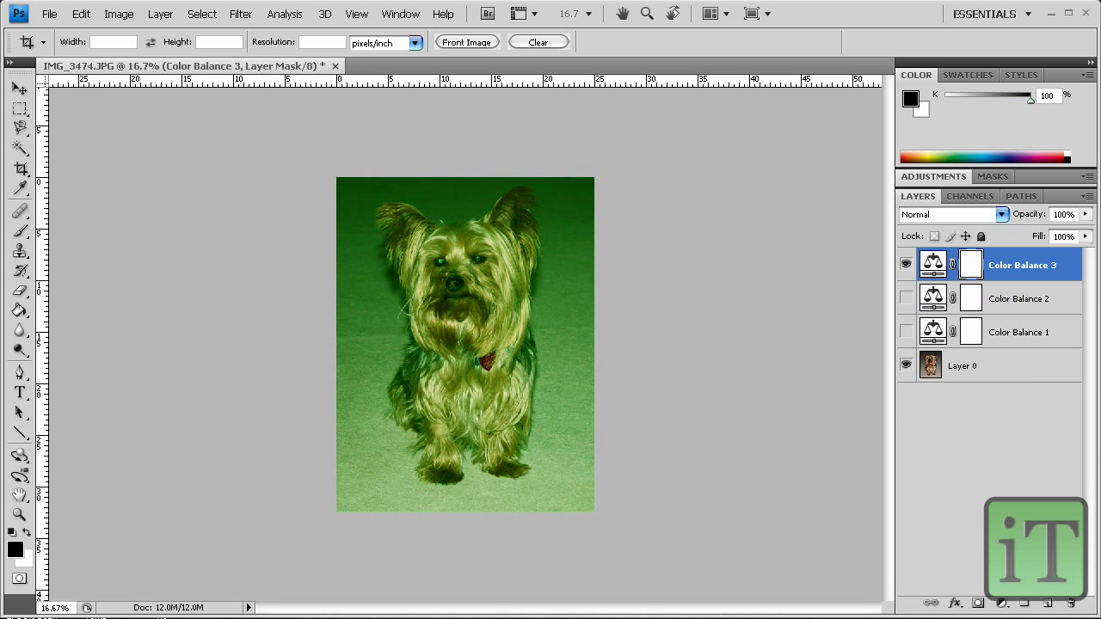
Step: Hide Color Balance 3 and add Color Balance 4 at Yellow −100, other sliders 0
left_click(906, 264)
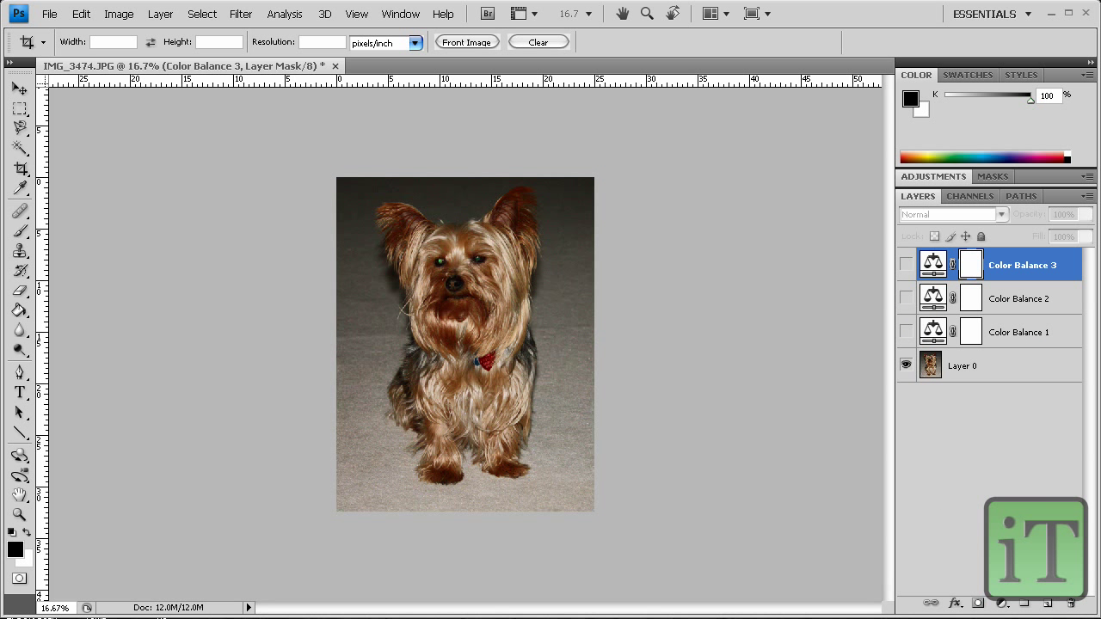
left_click(1002, 604)
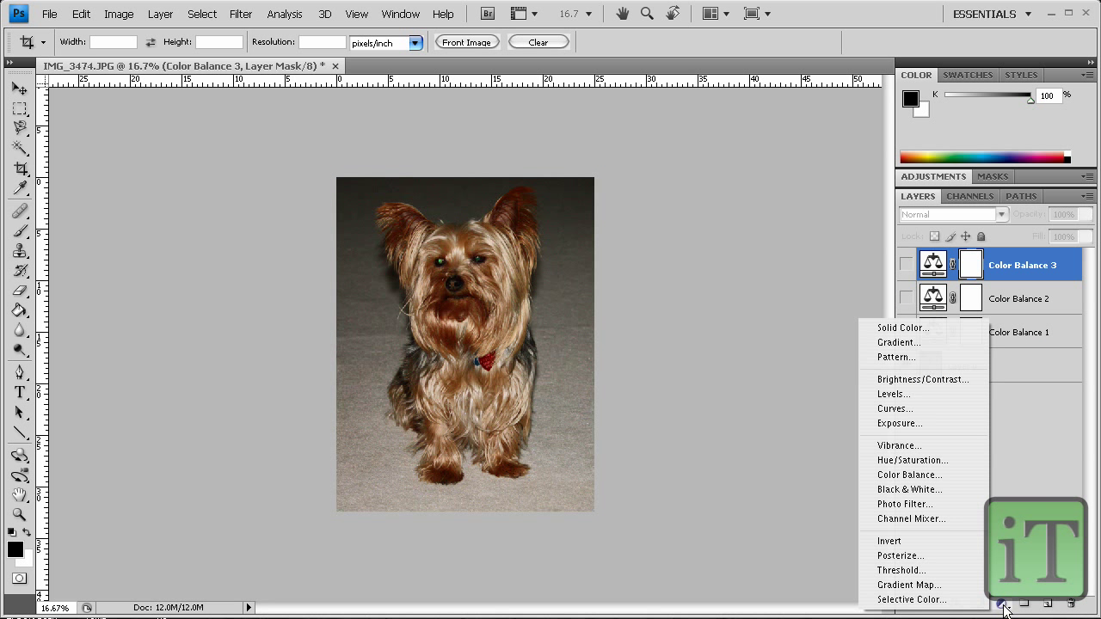
left_click(959, 475)
left_click_drag(966, 381, 899, 380)
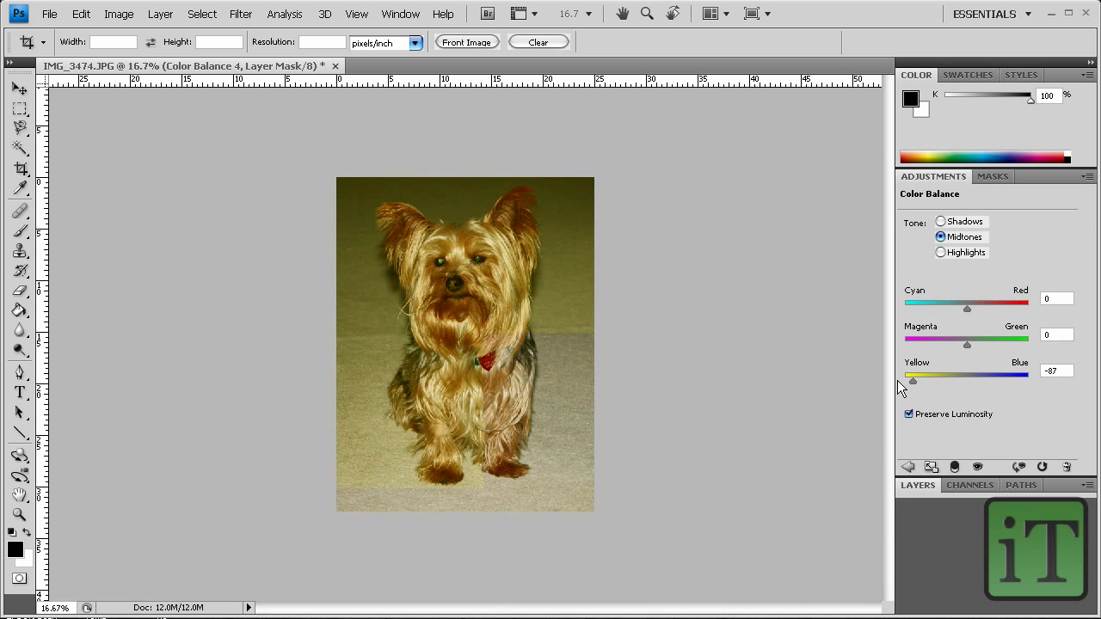
left_click_drag(966, 345, 1008, 344)
left_click_drag(1013, 310, 967, 308)
left_click(1070, 299)
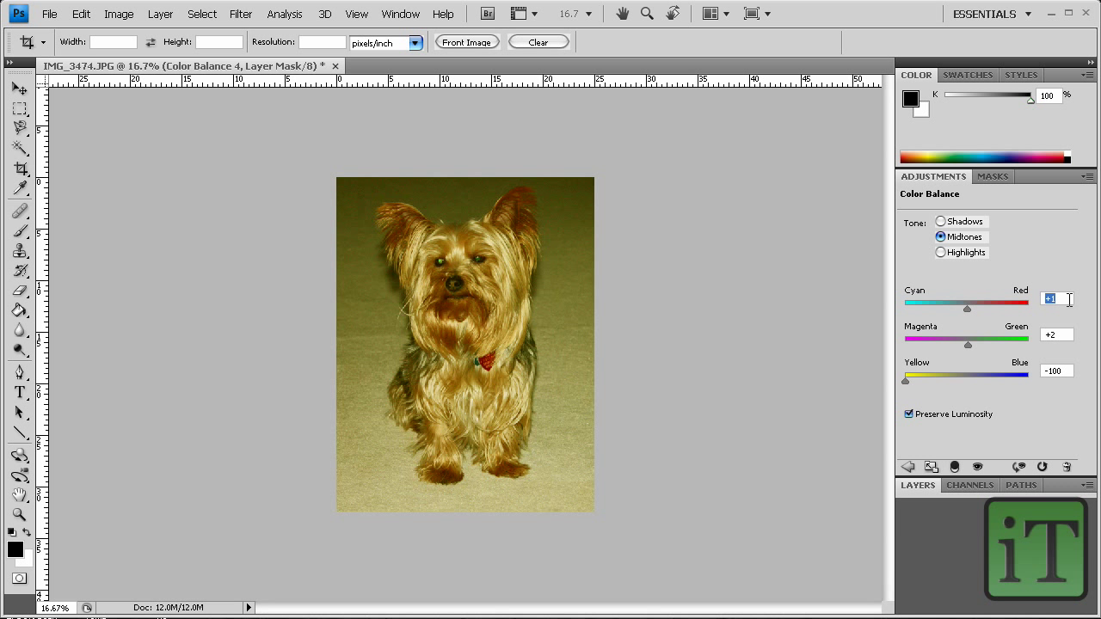
type("0")
Step: Preview each colour layer in turn by toggling Color Balance 1–4 visibility
left_click(919, 485)
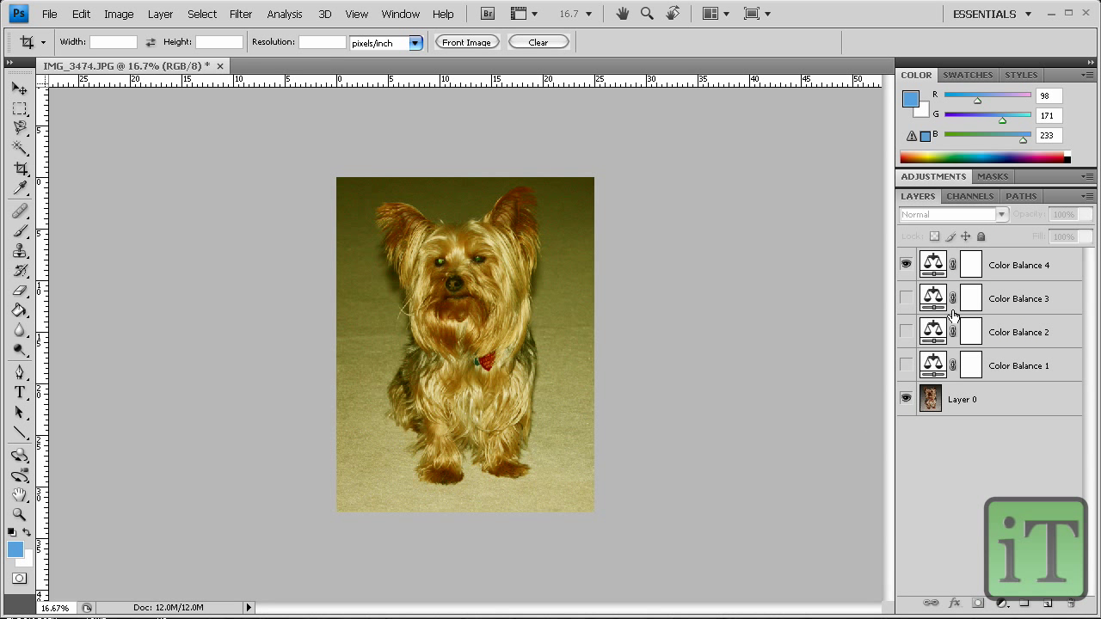
left_click(906, 265)
left_click(906, 298)
left_click(906, 300)
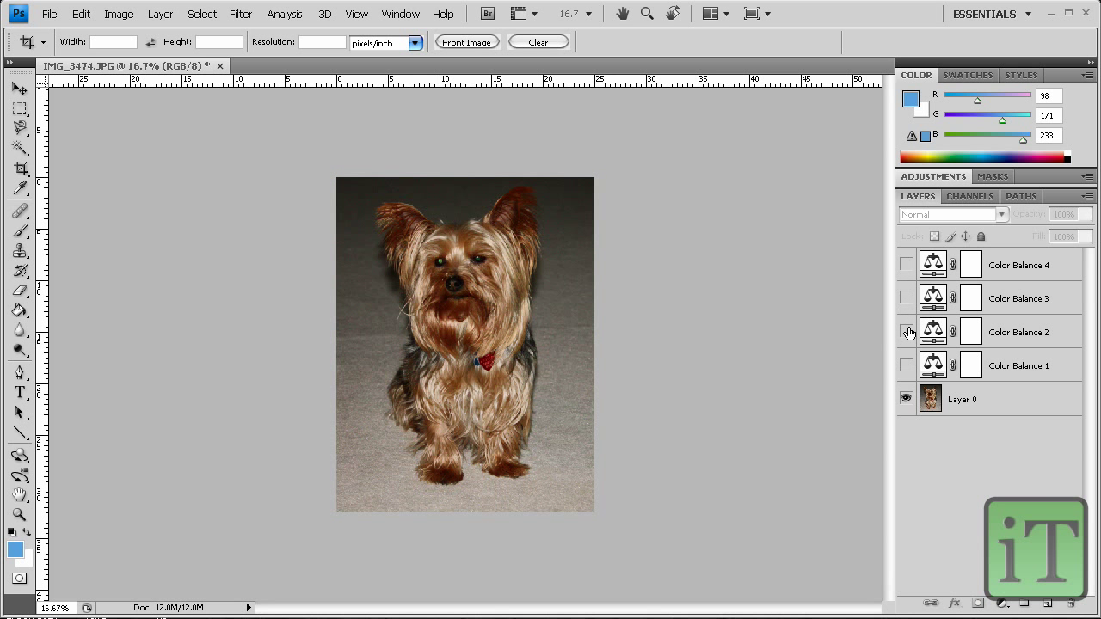
left_click(907, 332)
left_click(907, 332)
left_click(906, 365)
left_click(907, 332)
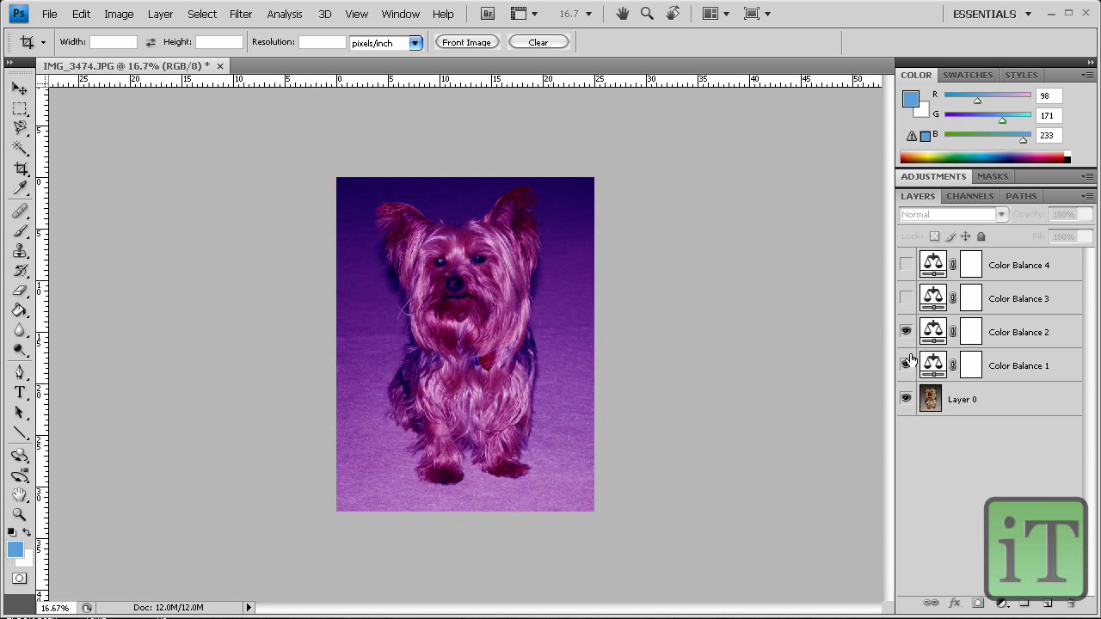
left_click(907, 364)
Step: Set Color Balance 2's Magenta/Green to −33, then hide that layer
left_click(991, 333)
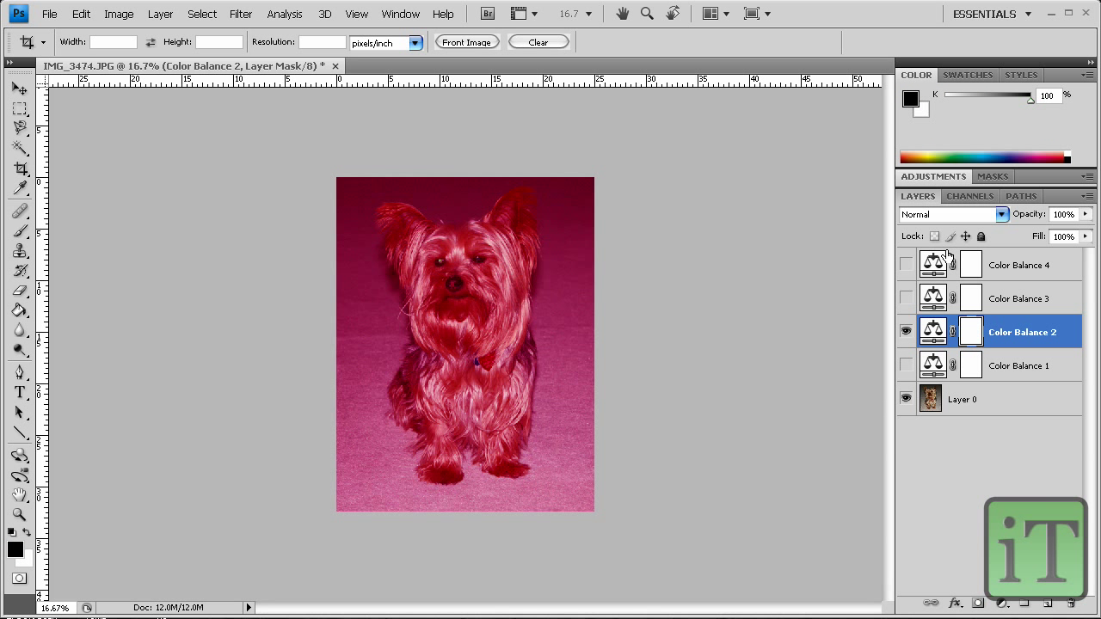
left_click(923, 178)
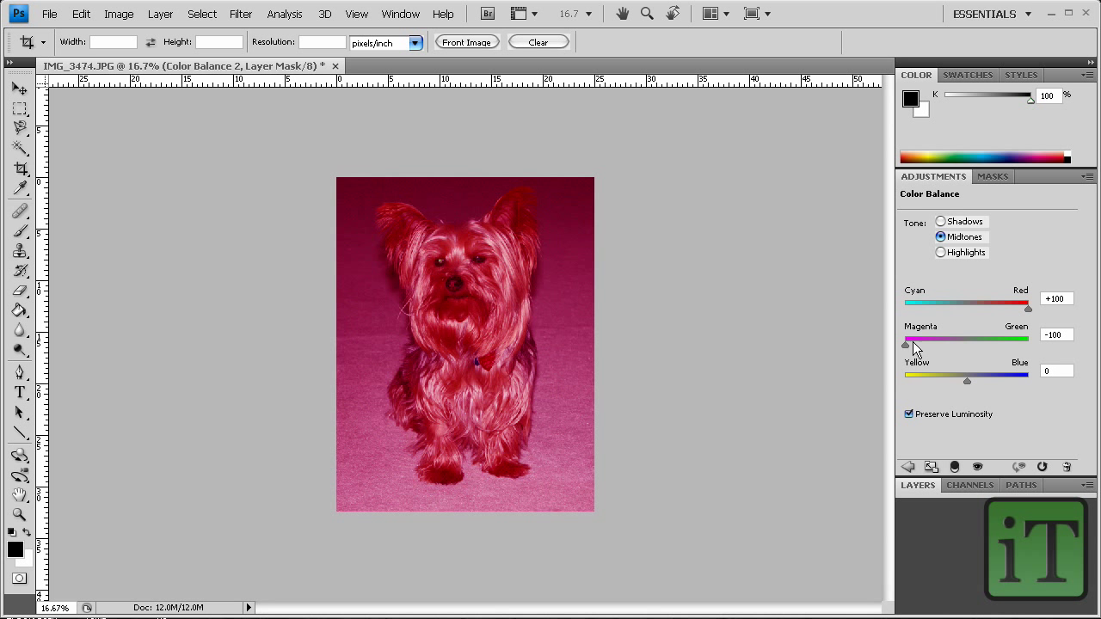
left_click_drag(963, 344, 945, 345)
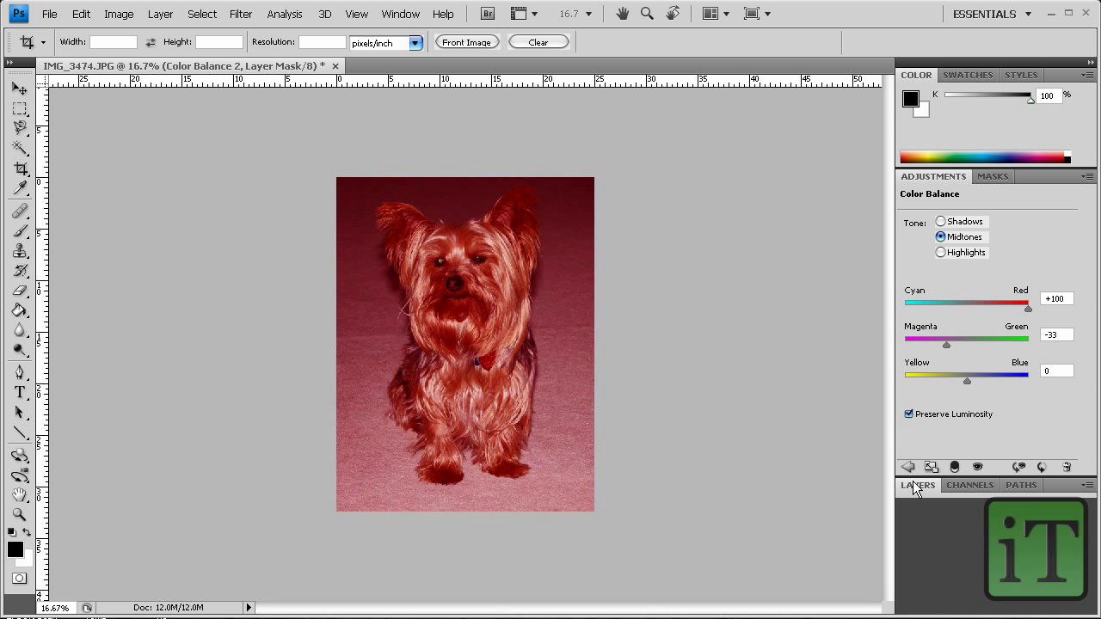
left_click(916, 487)
left_click(906, 332)
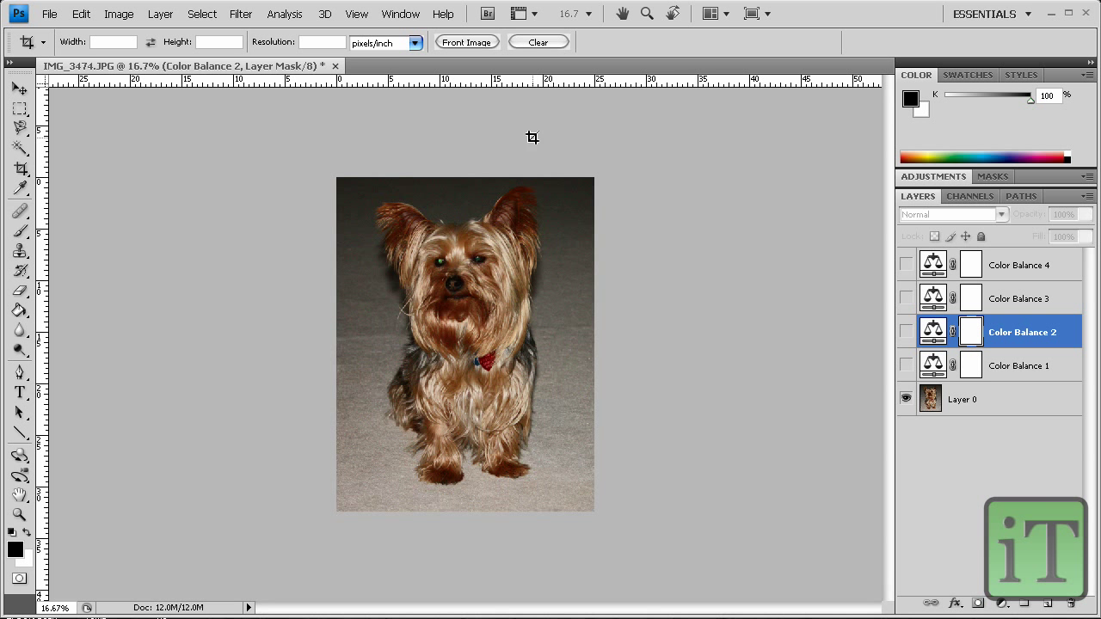
Step: Show the Animation (Frames) panel from the Window menu
left_click(401, 16)
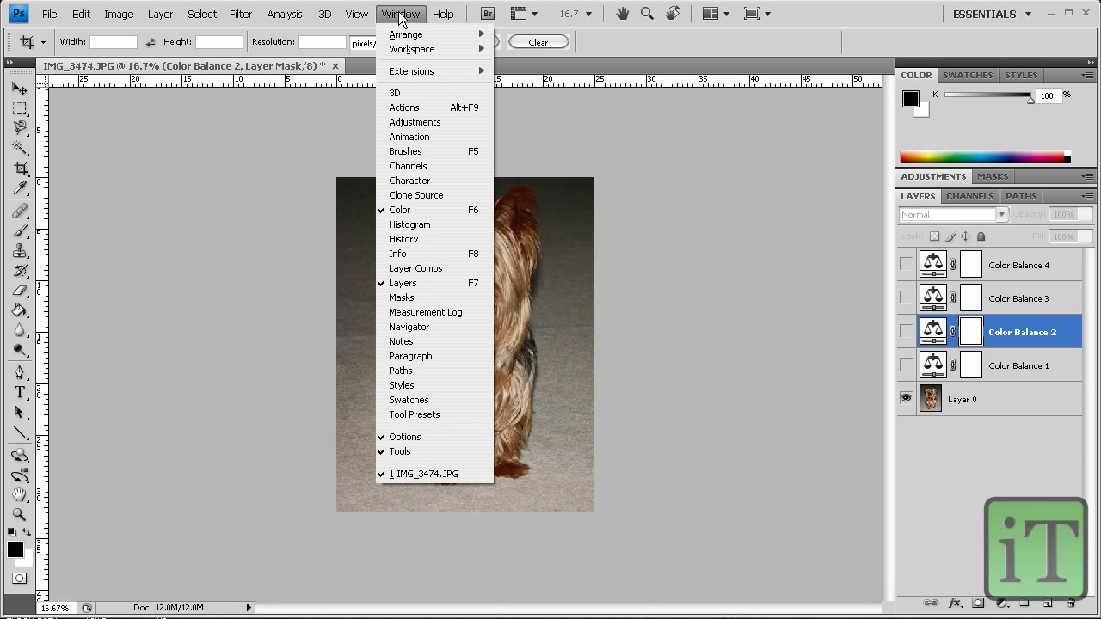
left_click(435, 137)
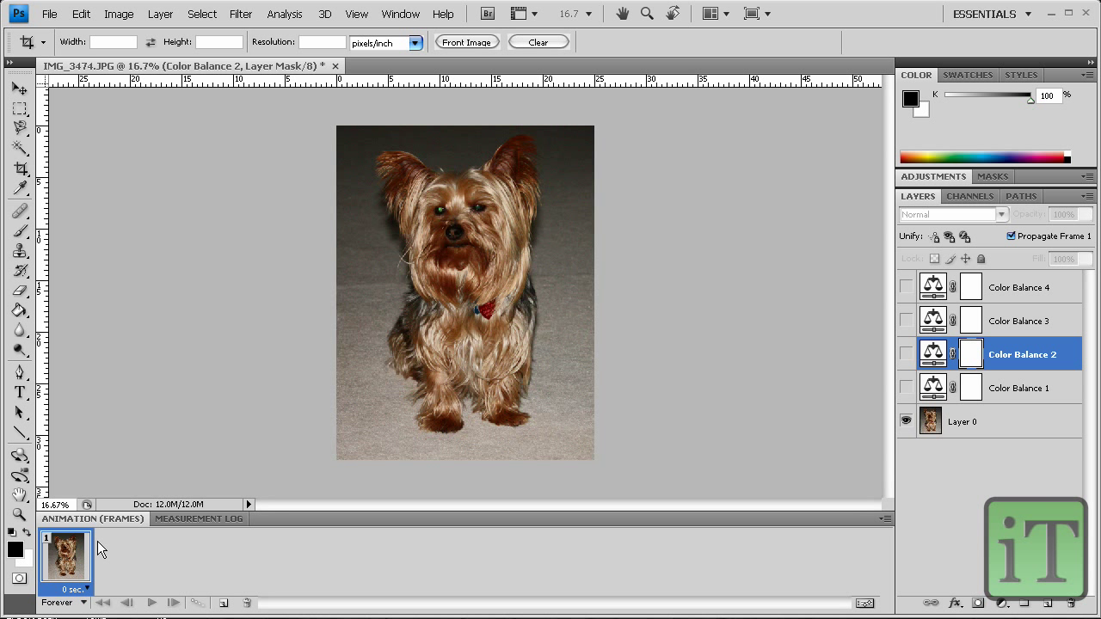
left_click_drag(98, 549, 244, 600)
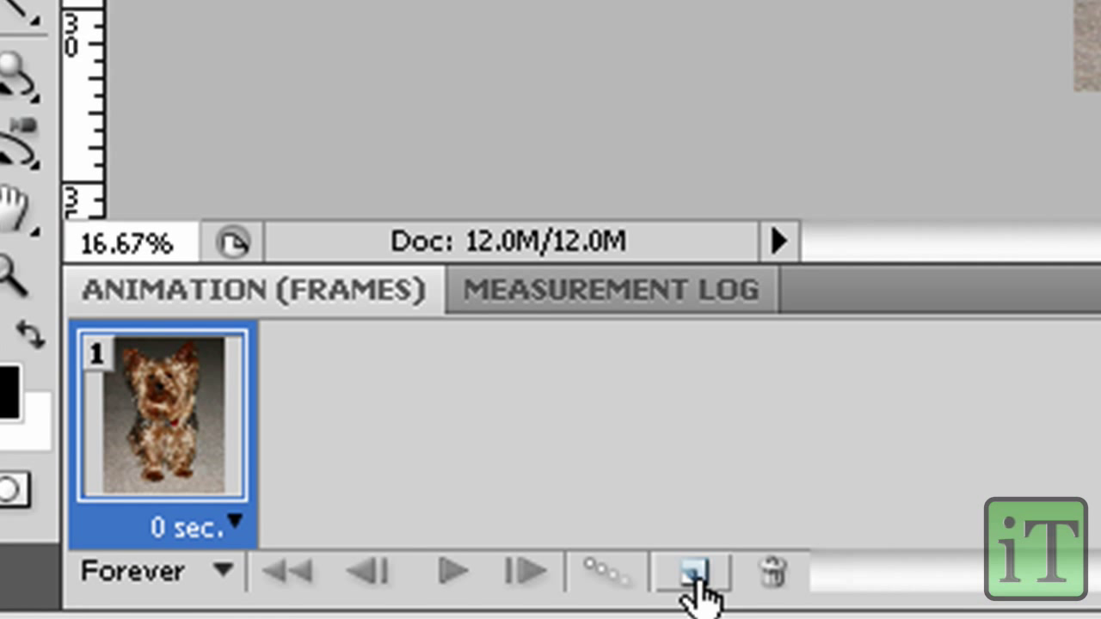
Step: Duplicate frame 1, then delete the second frame so only frame 1 remains
left_click(695, 581)
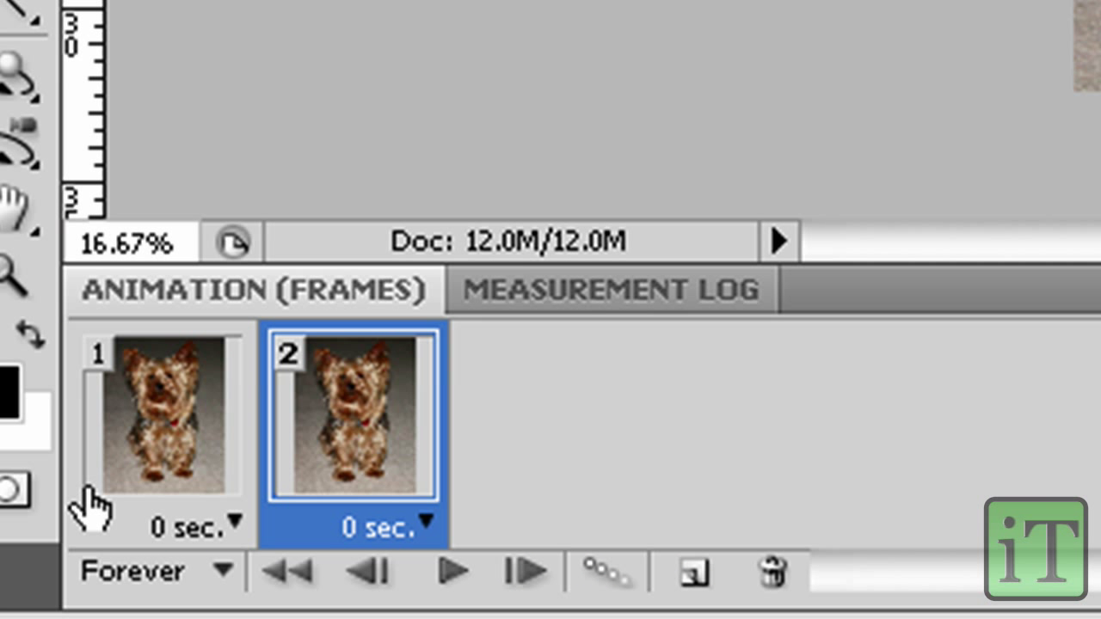
left_click(131, 452)
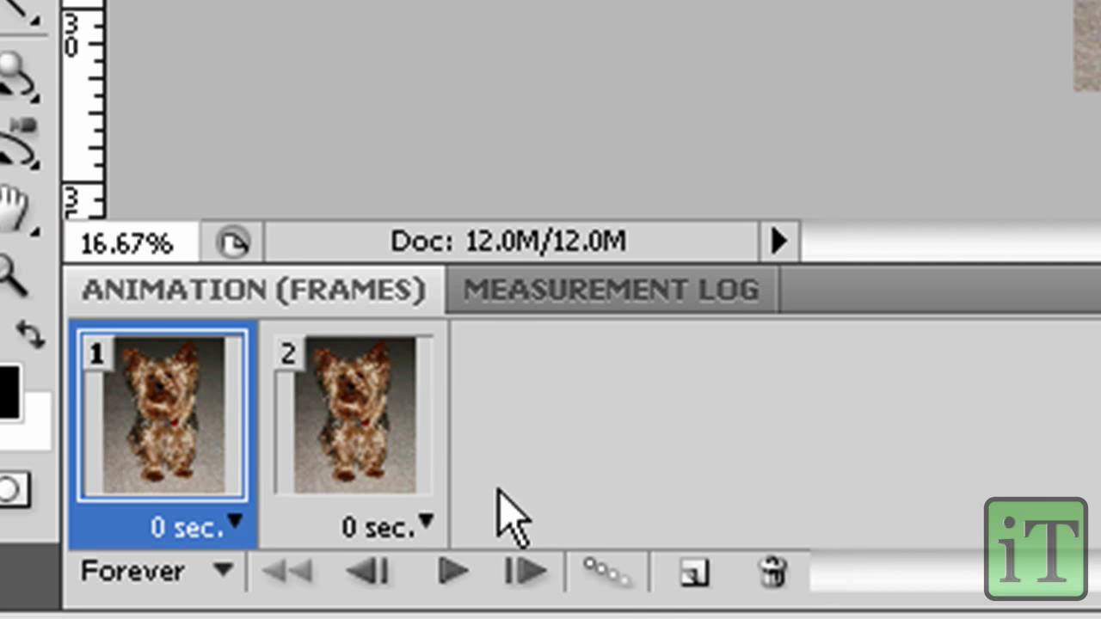
left_click(412, 460)
left_click(779, 579)
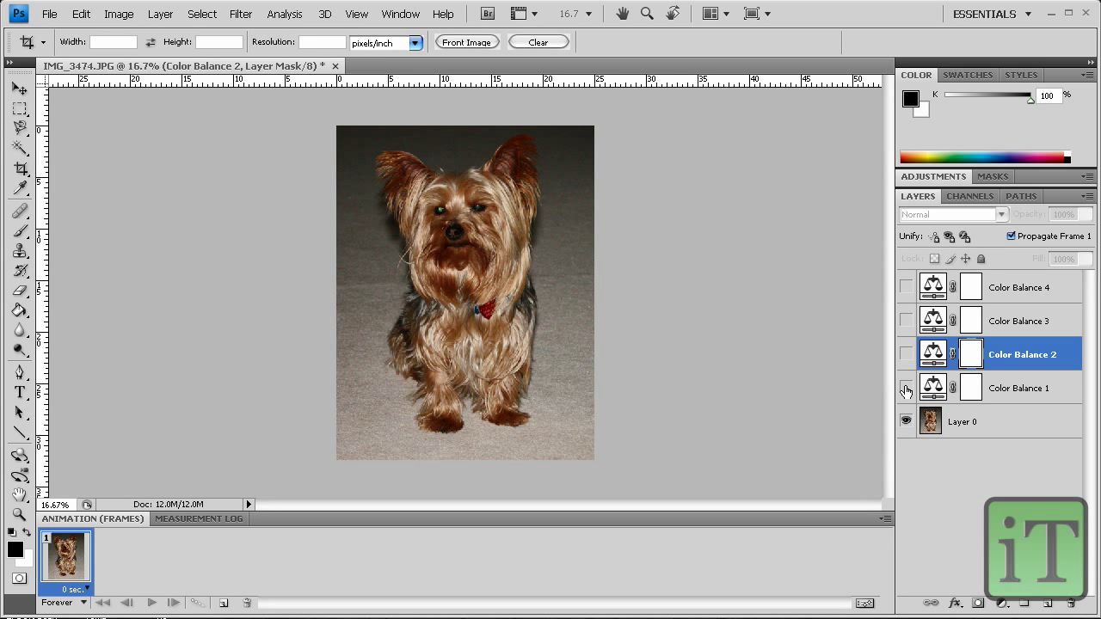
Step: Create four frames showing Color Balance 1–4 (blue, red, green, yellow), then preview the loop
left_click(906, 388)
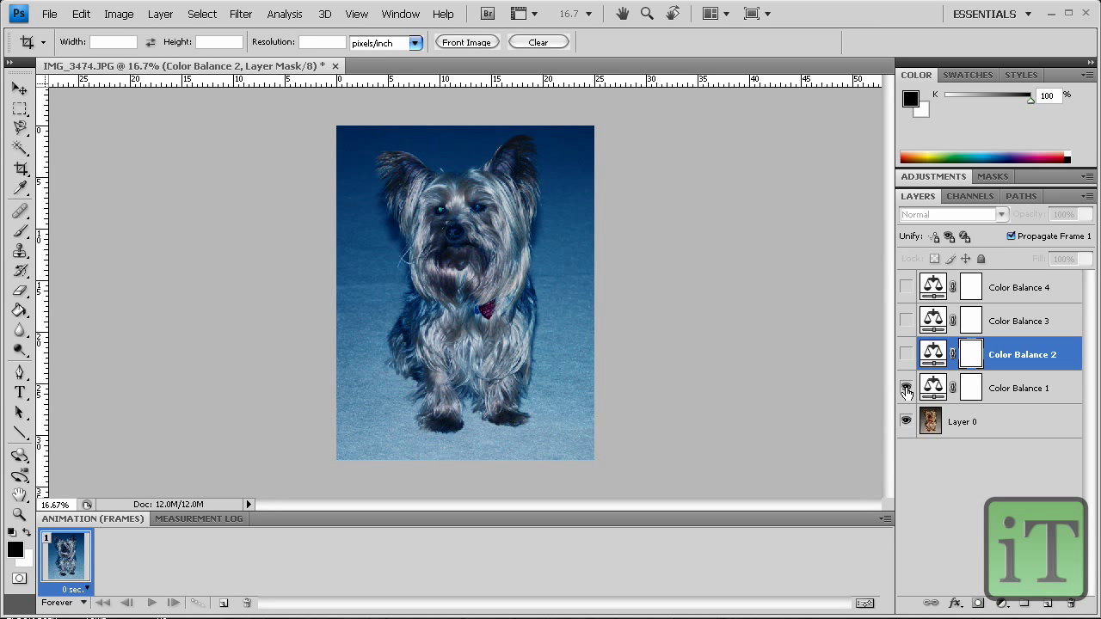
left_click(222, 603)
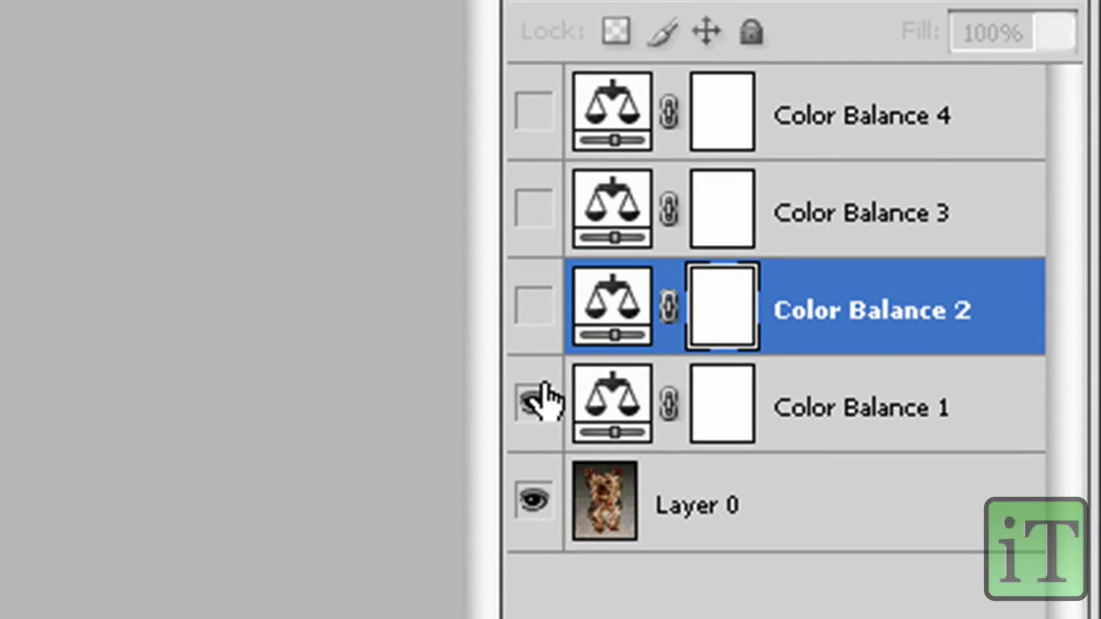
left_click(906, 388)
left_click(533, 306)
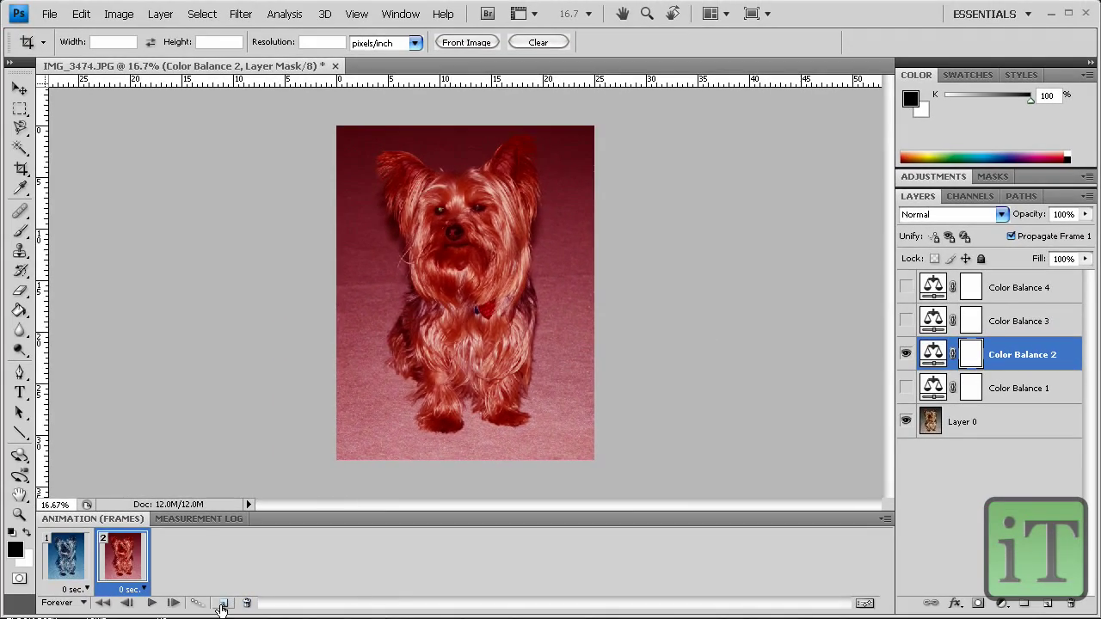
left_click(190, 612)
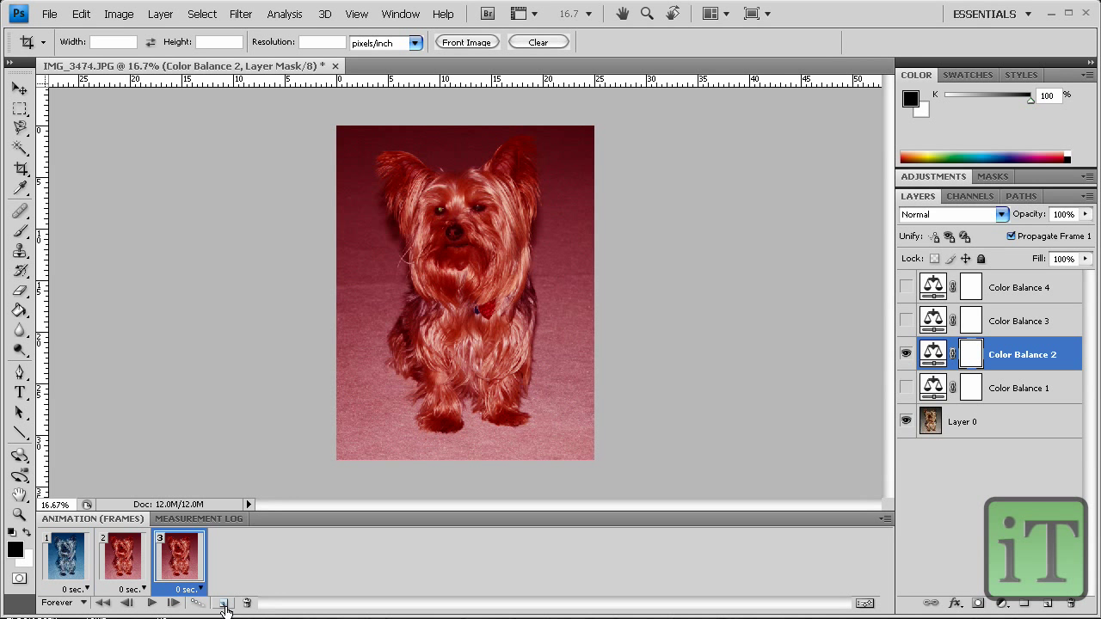
left_click(906, 354)
left_click(906, 320)
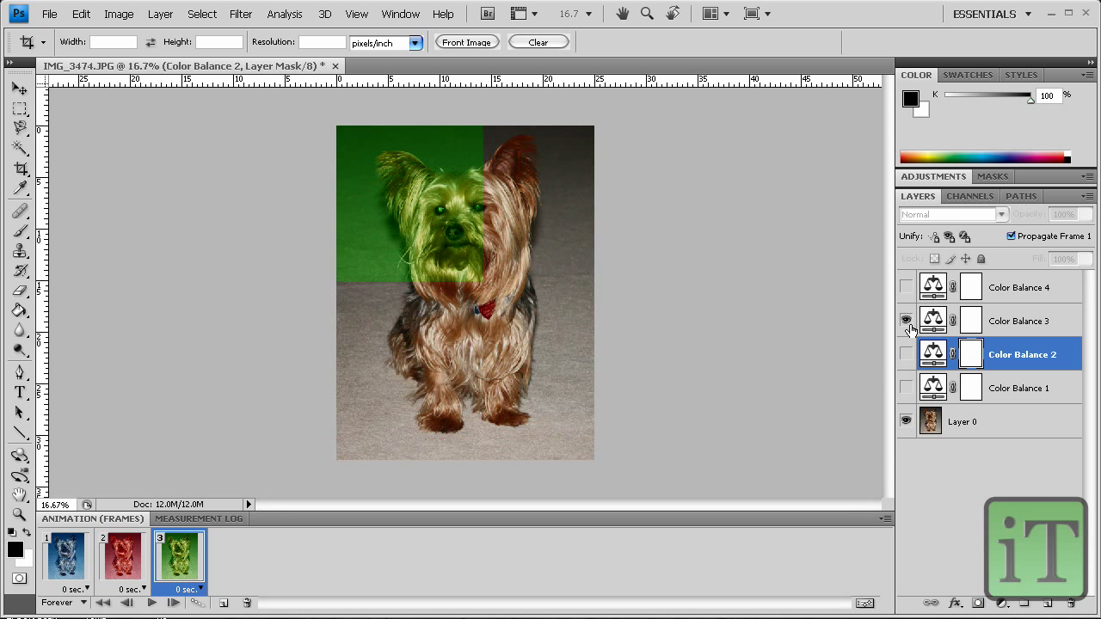
left_click(223, 603)
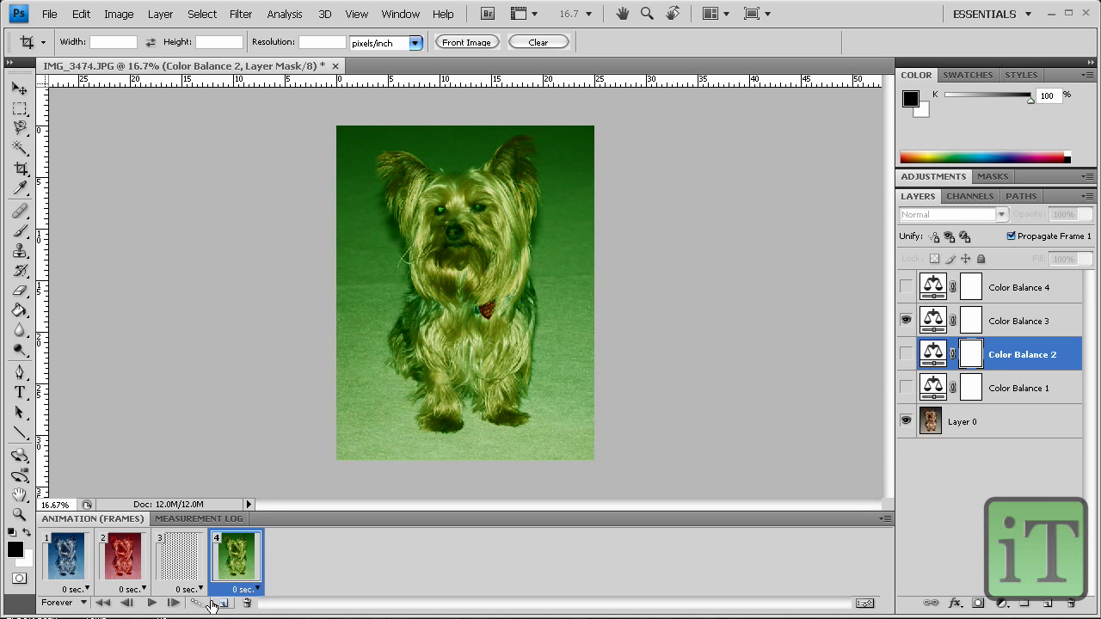
left_click(906, 321)
left_click(906, 288)
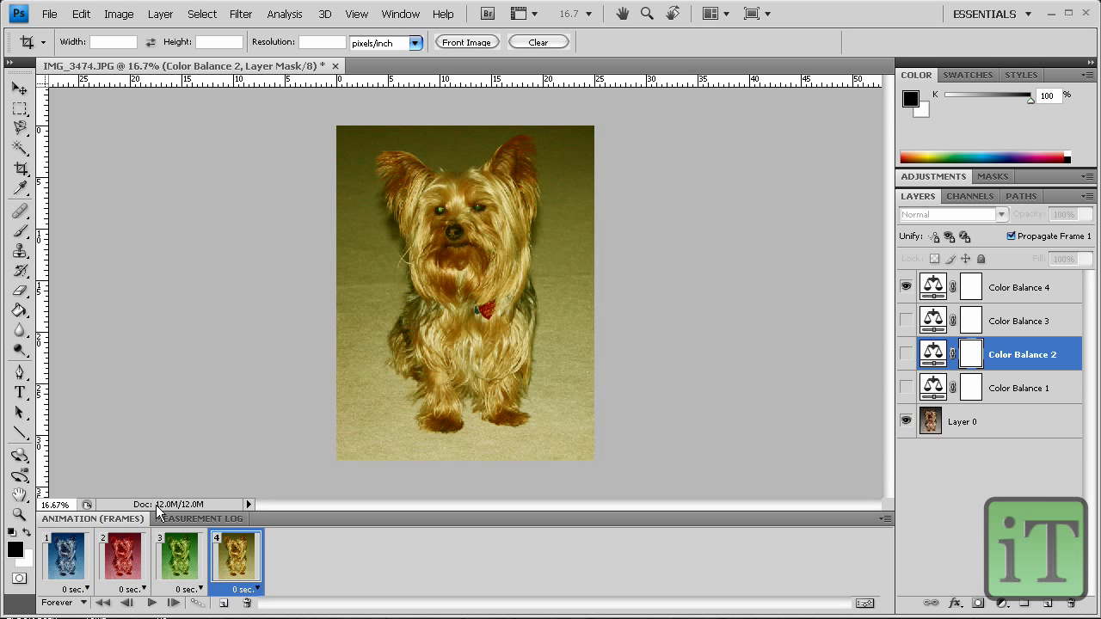
left_click(146, 603)
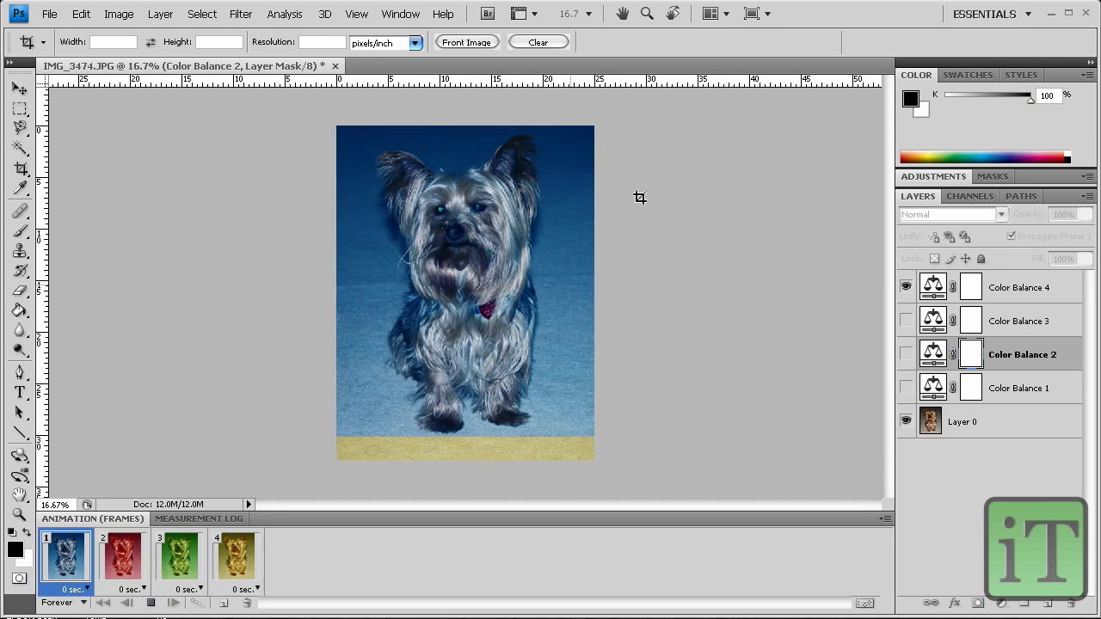
left_click(151, 603)
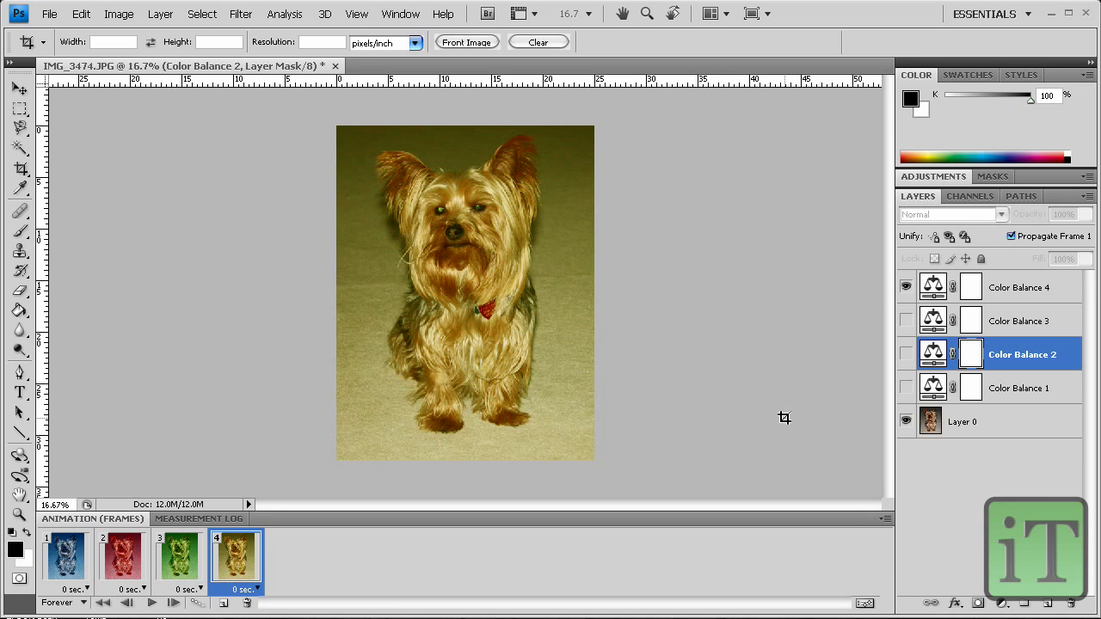
Step: Set the delay of frames 1, 2, 3 and 4 to 0.2 seconds
left_click(87, 590)
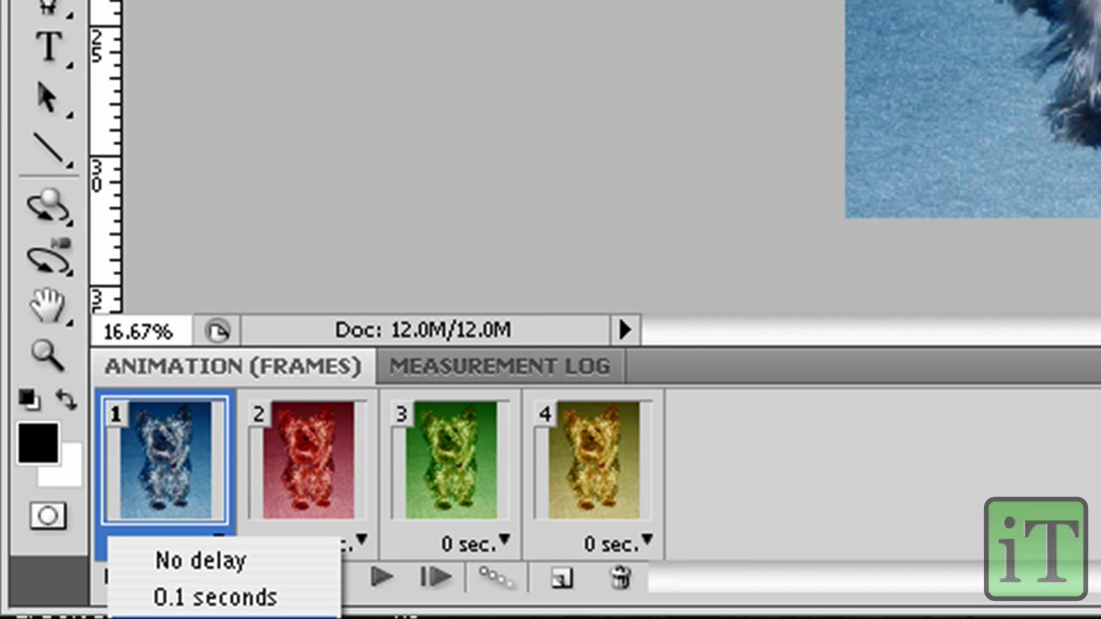
left_click(215, 618)
left_click(327, 544)
left_click(345, 618)
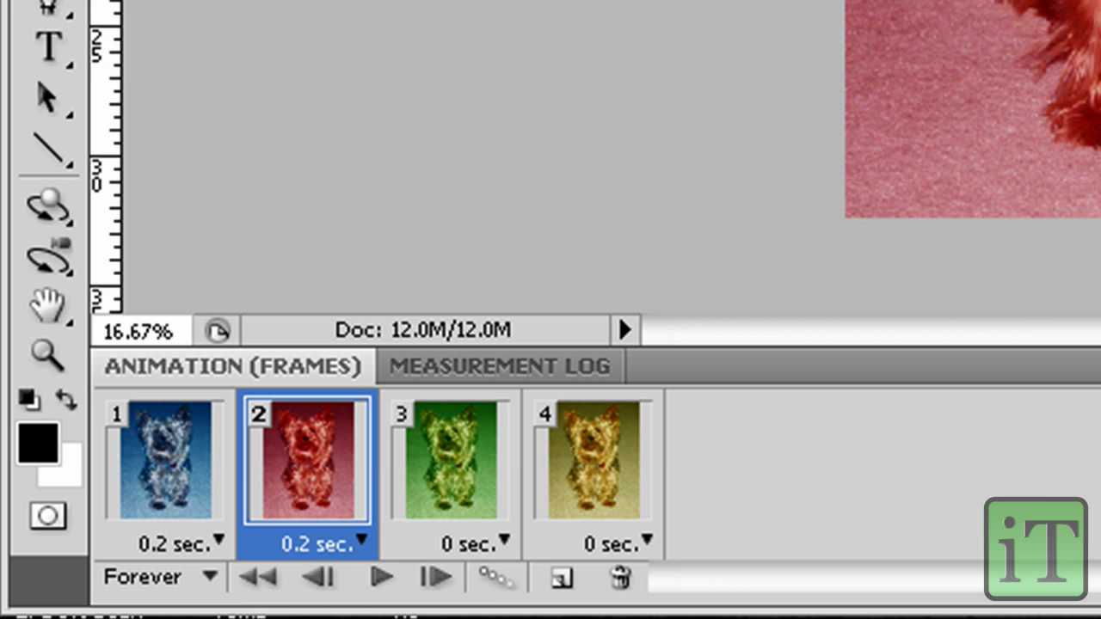
left_click(448, 545)
left_click(482, 617)
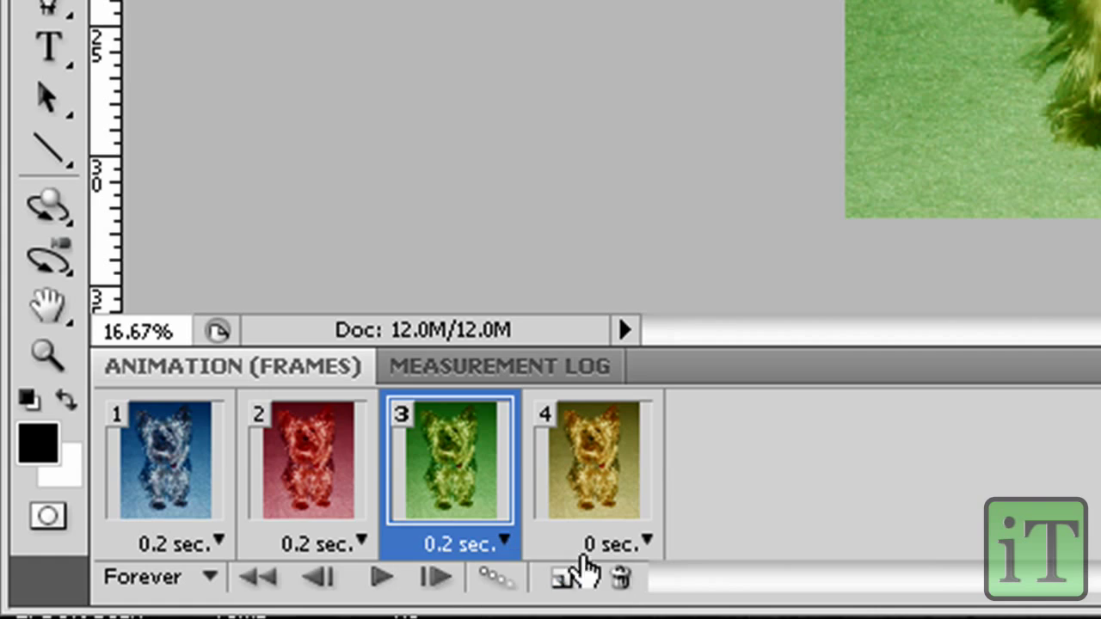
left_click(602, 545)
left_click(637, 617)
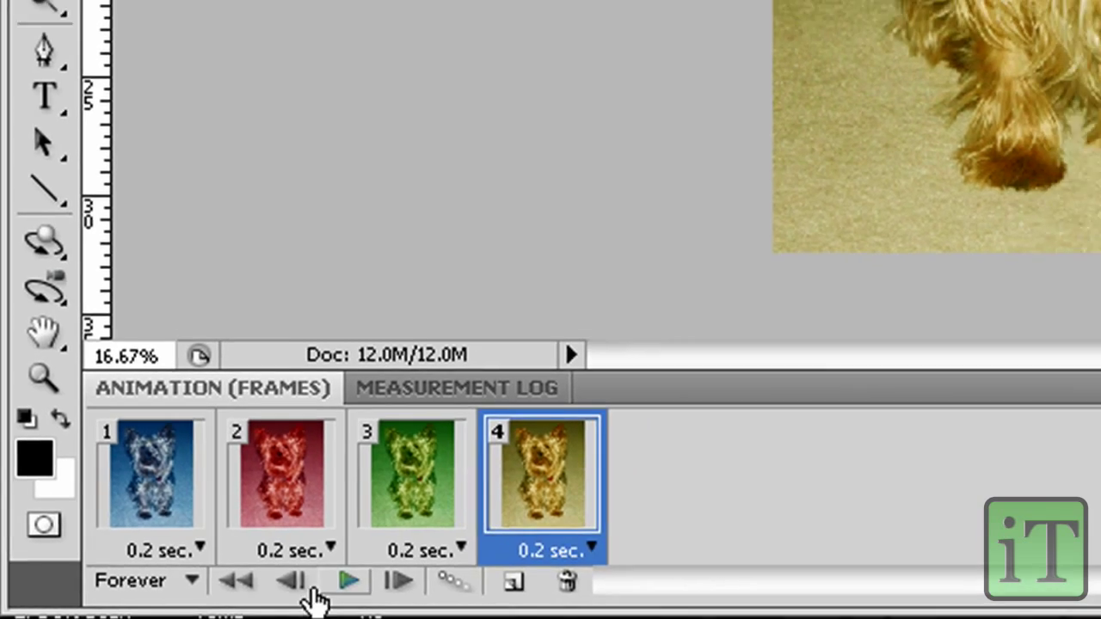
Step: Play and stop the animation preview, then select the blue frame 1
left_click(348, 582)
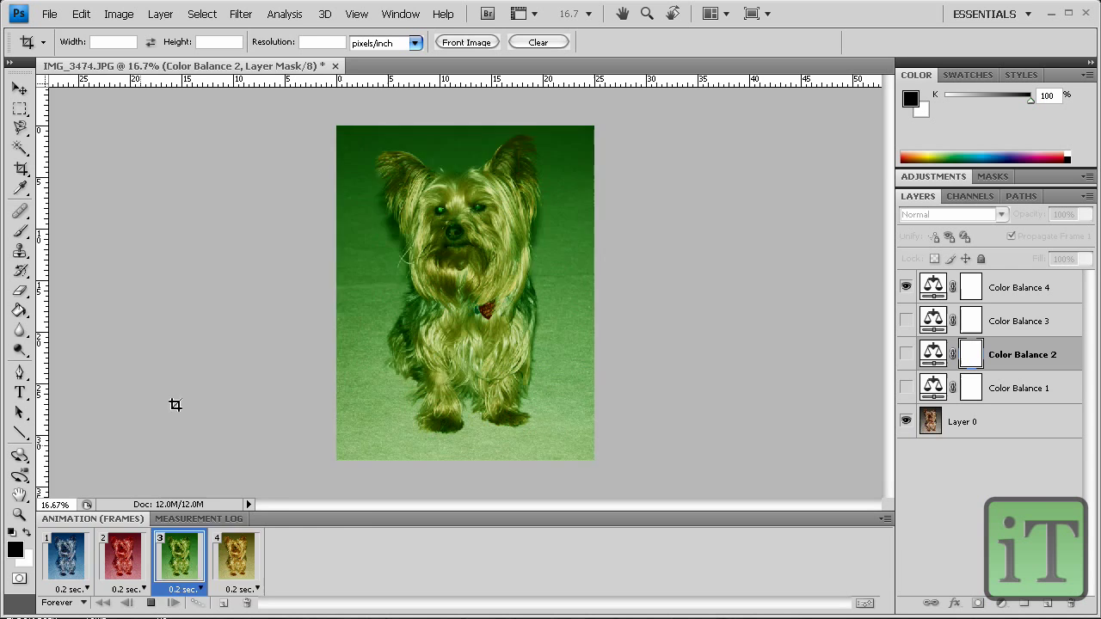
left_click(153, 604)
left_click(83, 582)
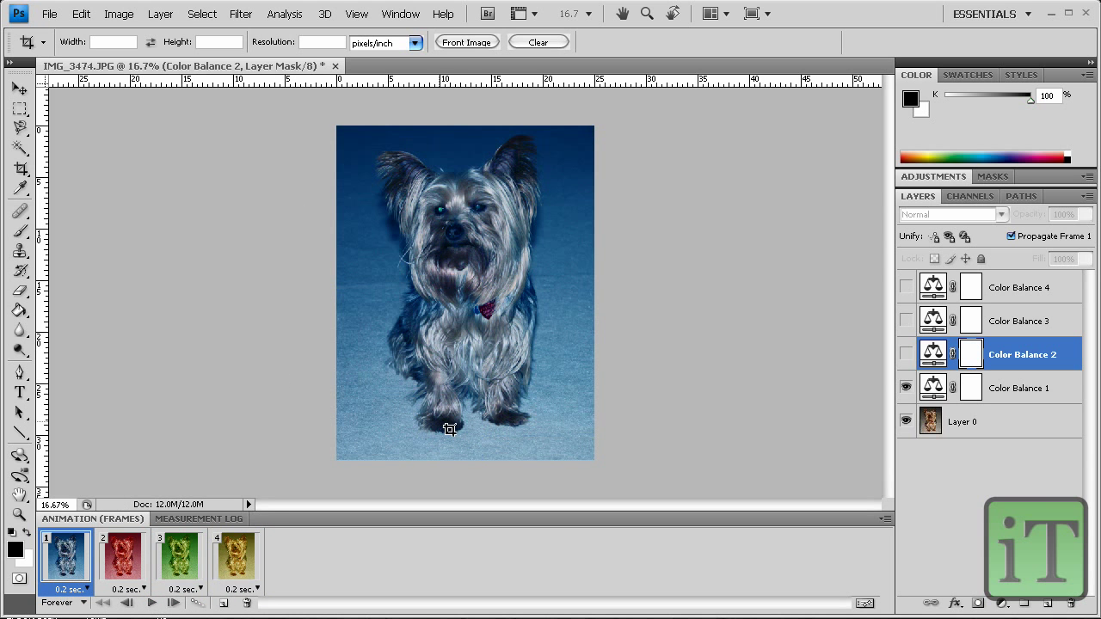
Step: Open Save for Web & Devices from the File menu to export the animation as a GIF
left_click(50, 14)
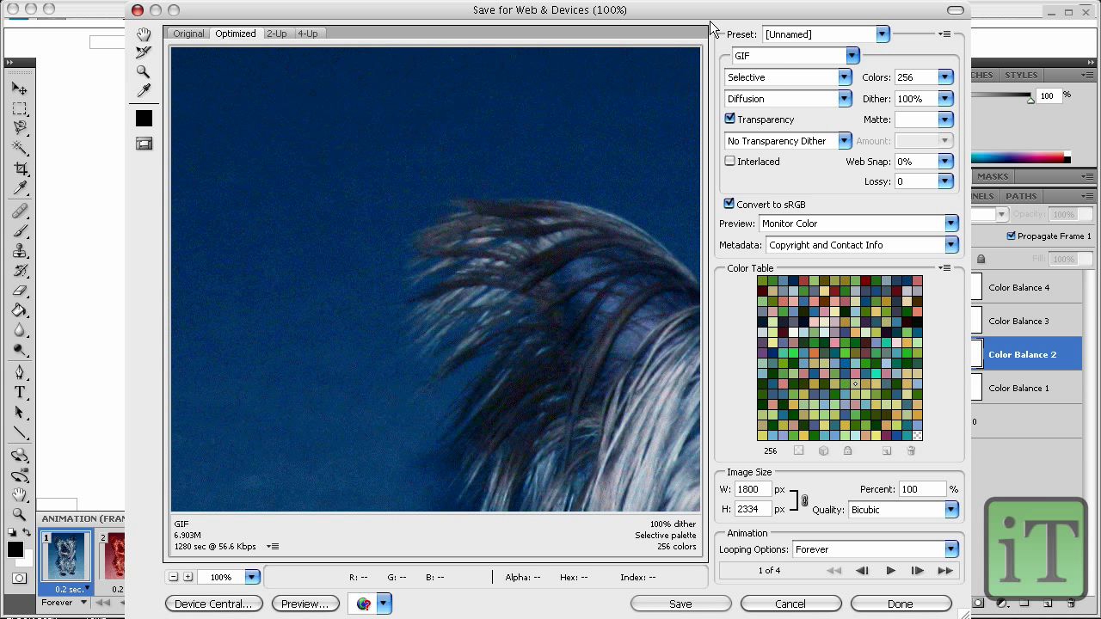
Step: Keep GIF as the export format and start saving the optimized file
left_click(778, 56)
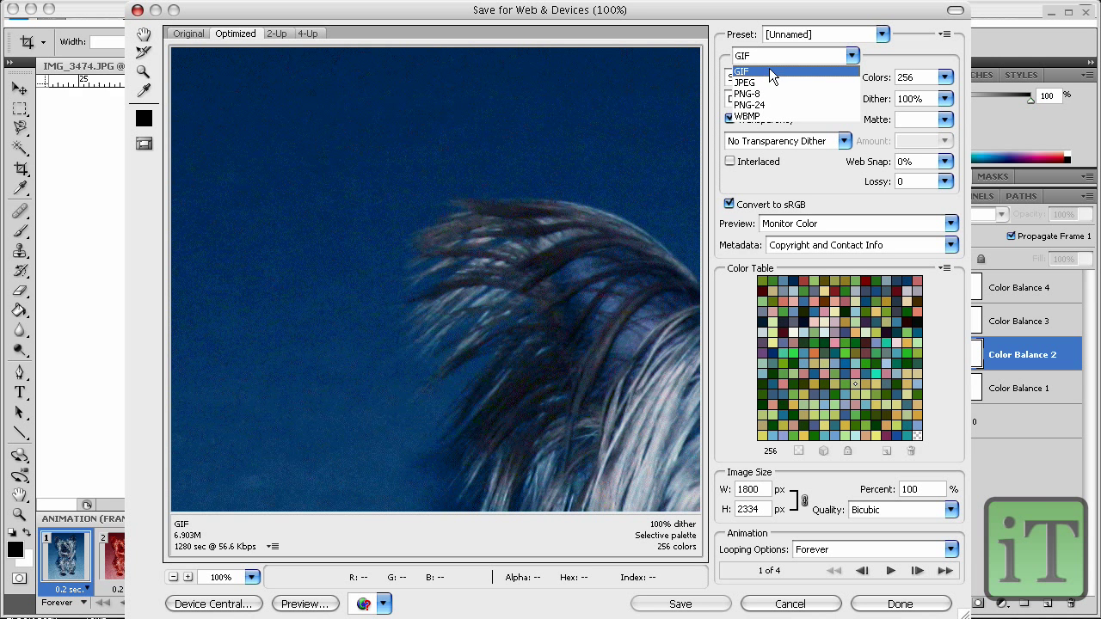
left_click(666, 321)
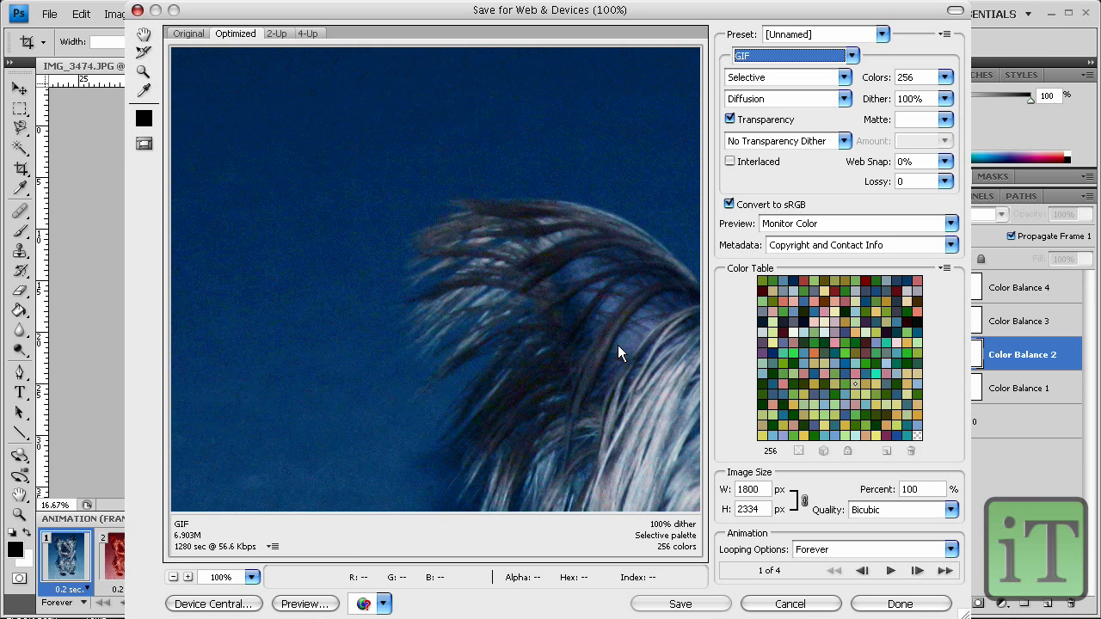
left_click(690, 610)
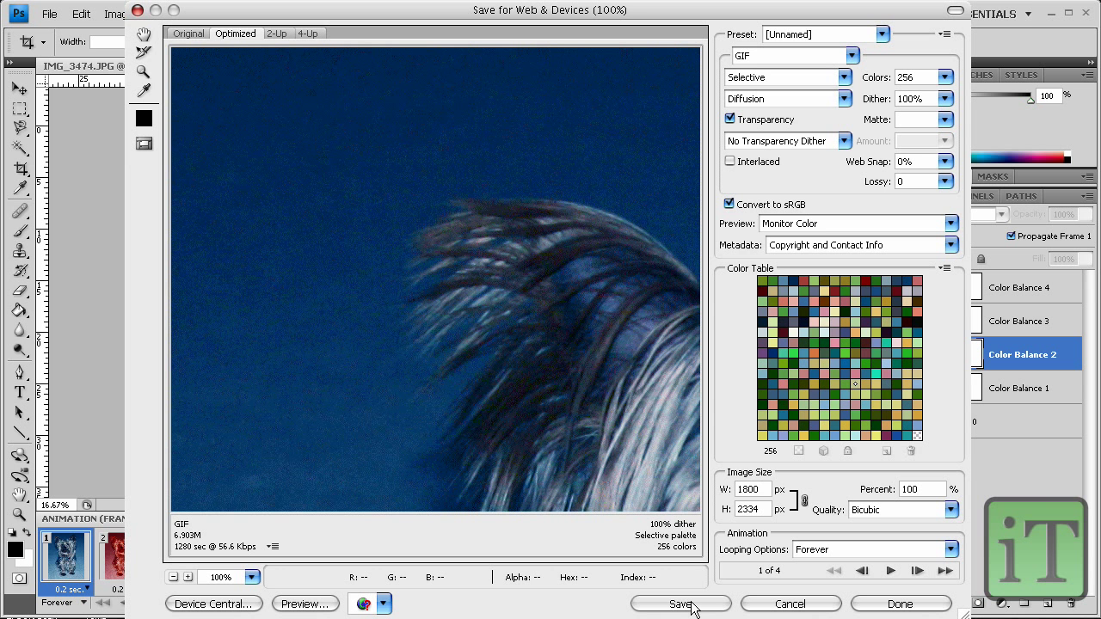
left_click(692, 605)
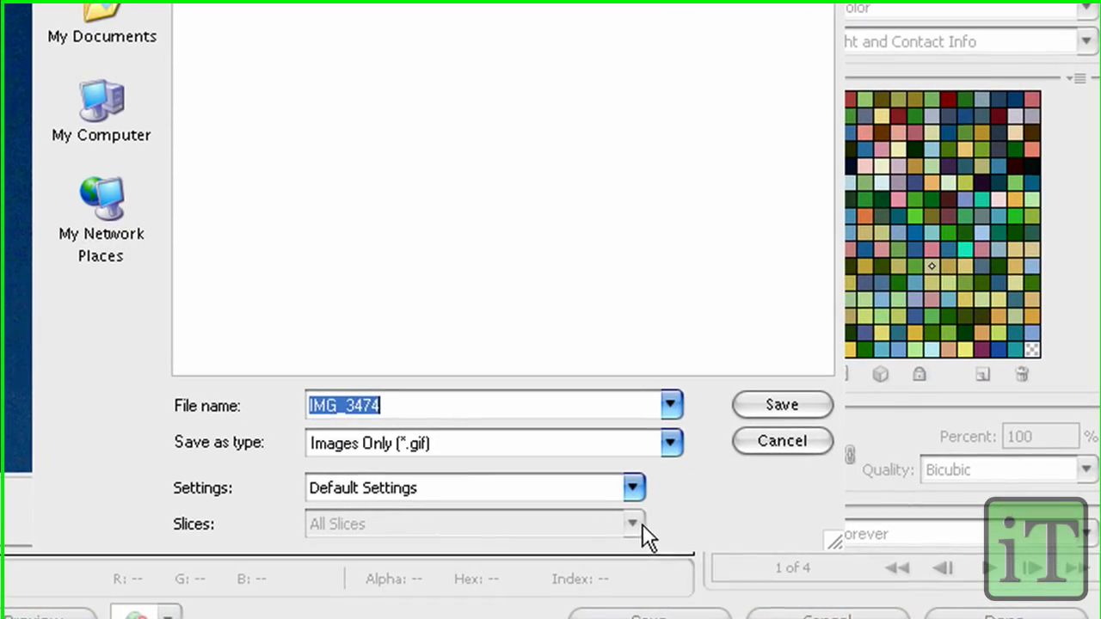
Step: Save the animation as 'flashingpic' with the Images Only (*.gif) file type
type("flash")
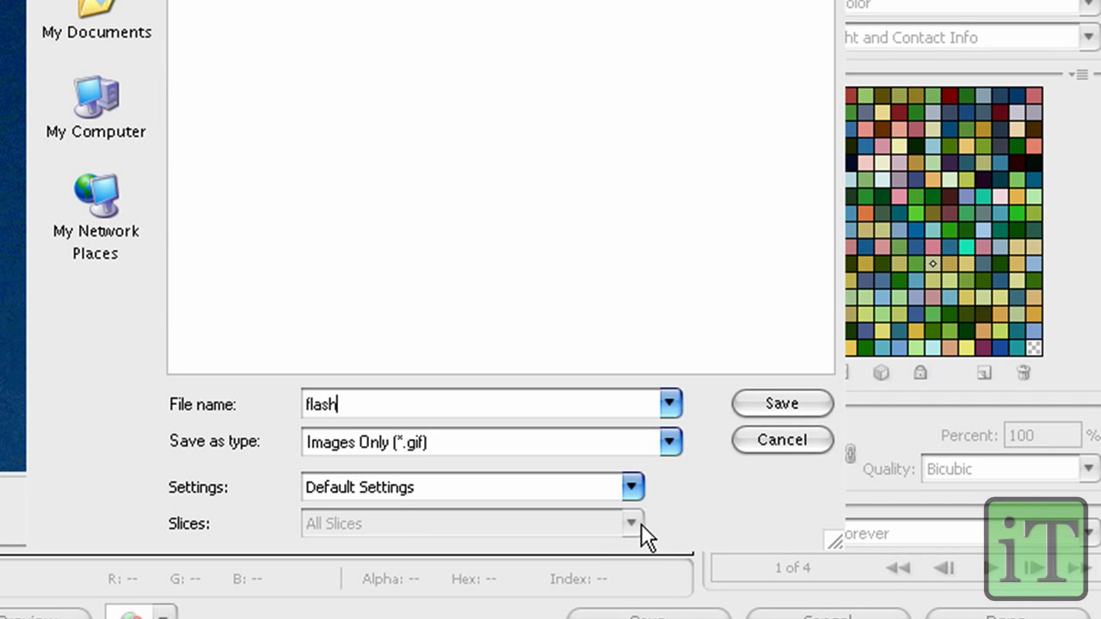
type("ingpic")
left_click(597, 446)
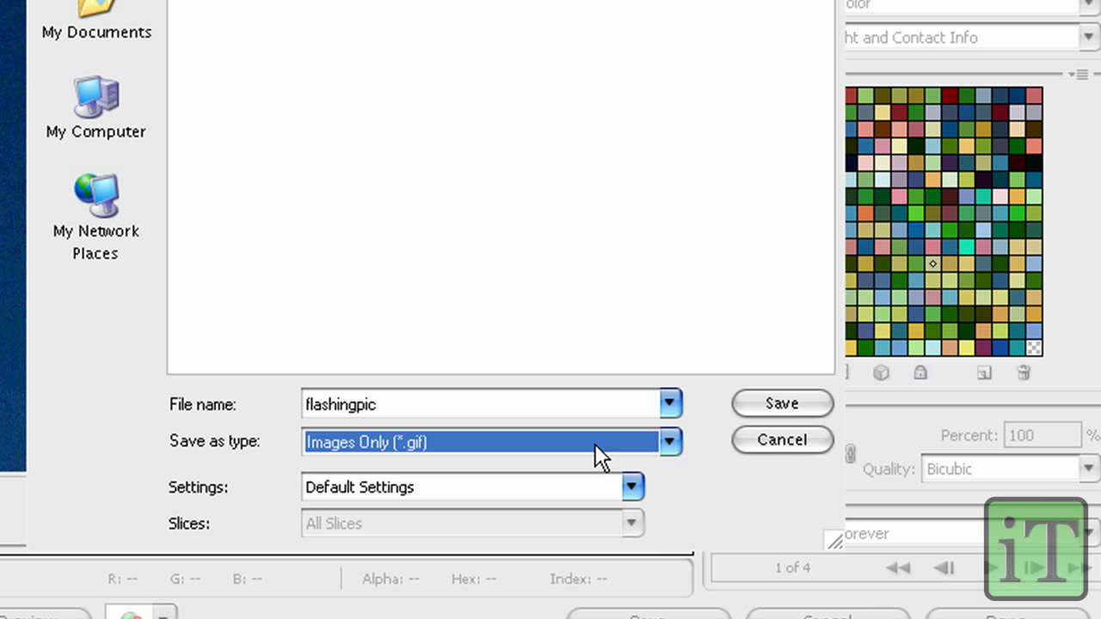
left_click(616, 447)
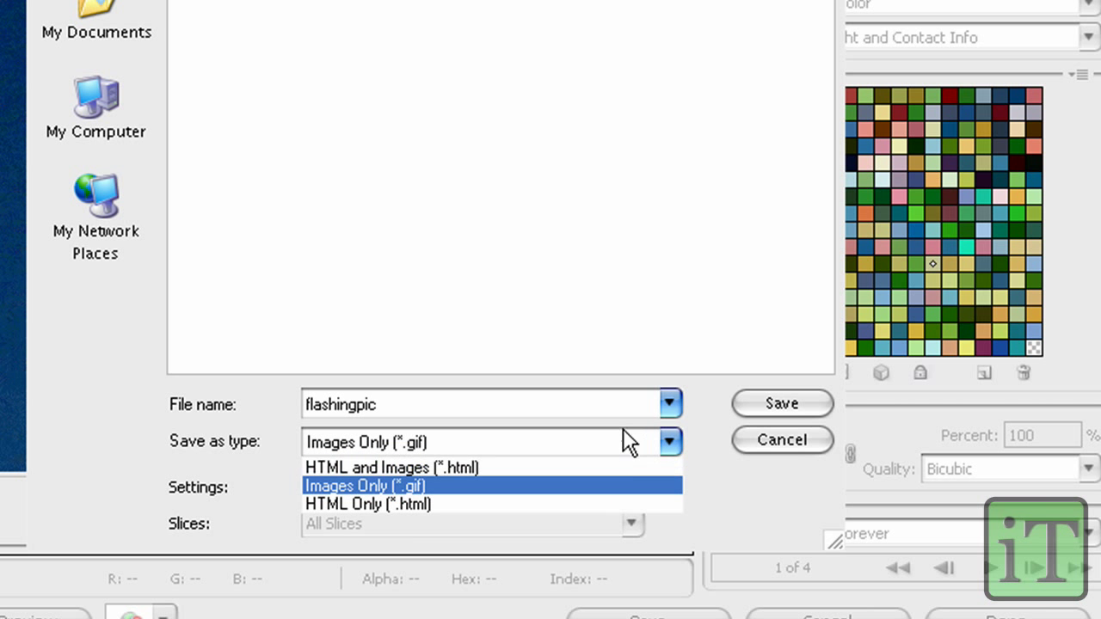
left_click(600, 483)
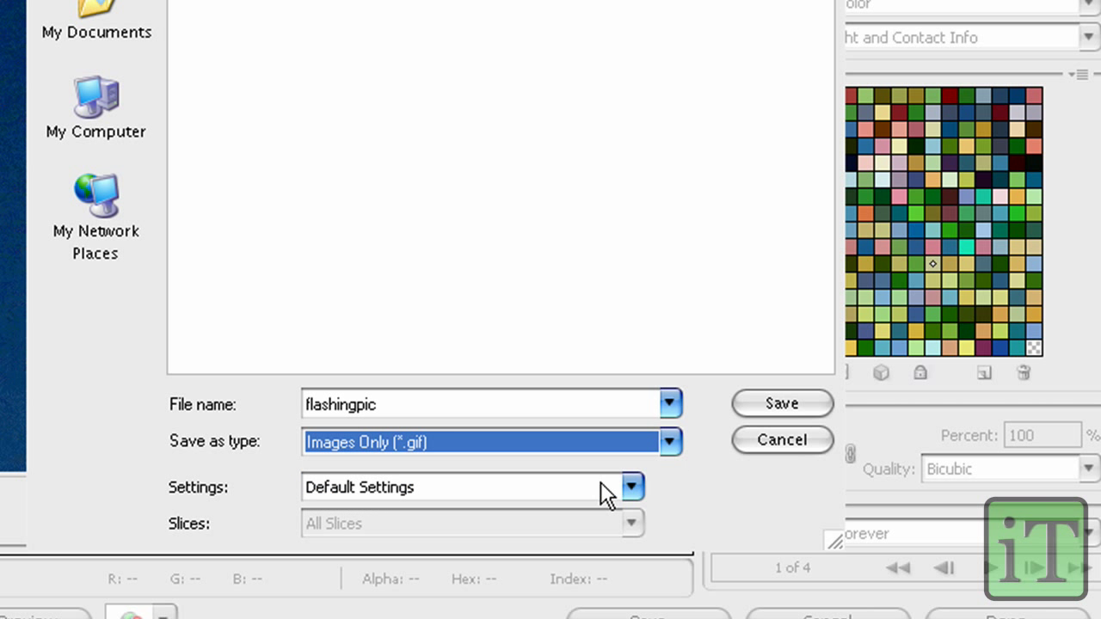
left_click(744, 405)
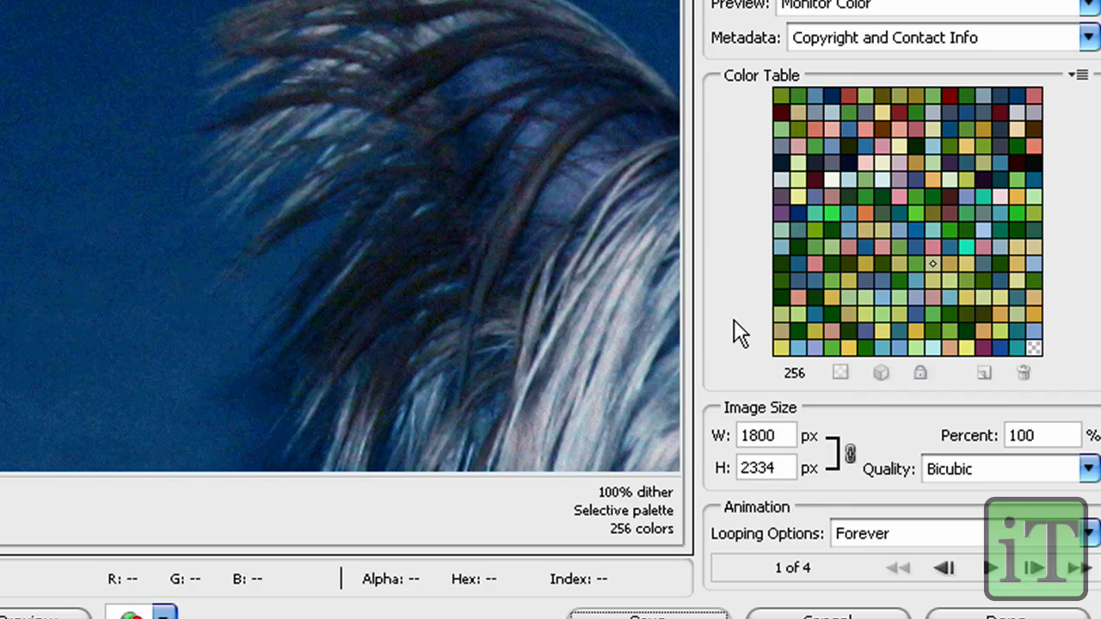